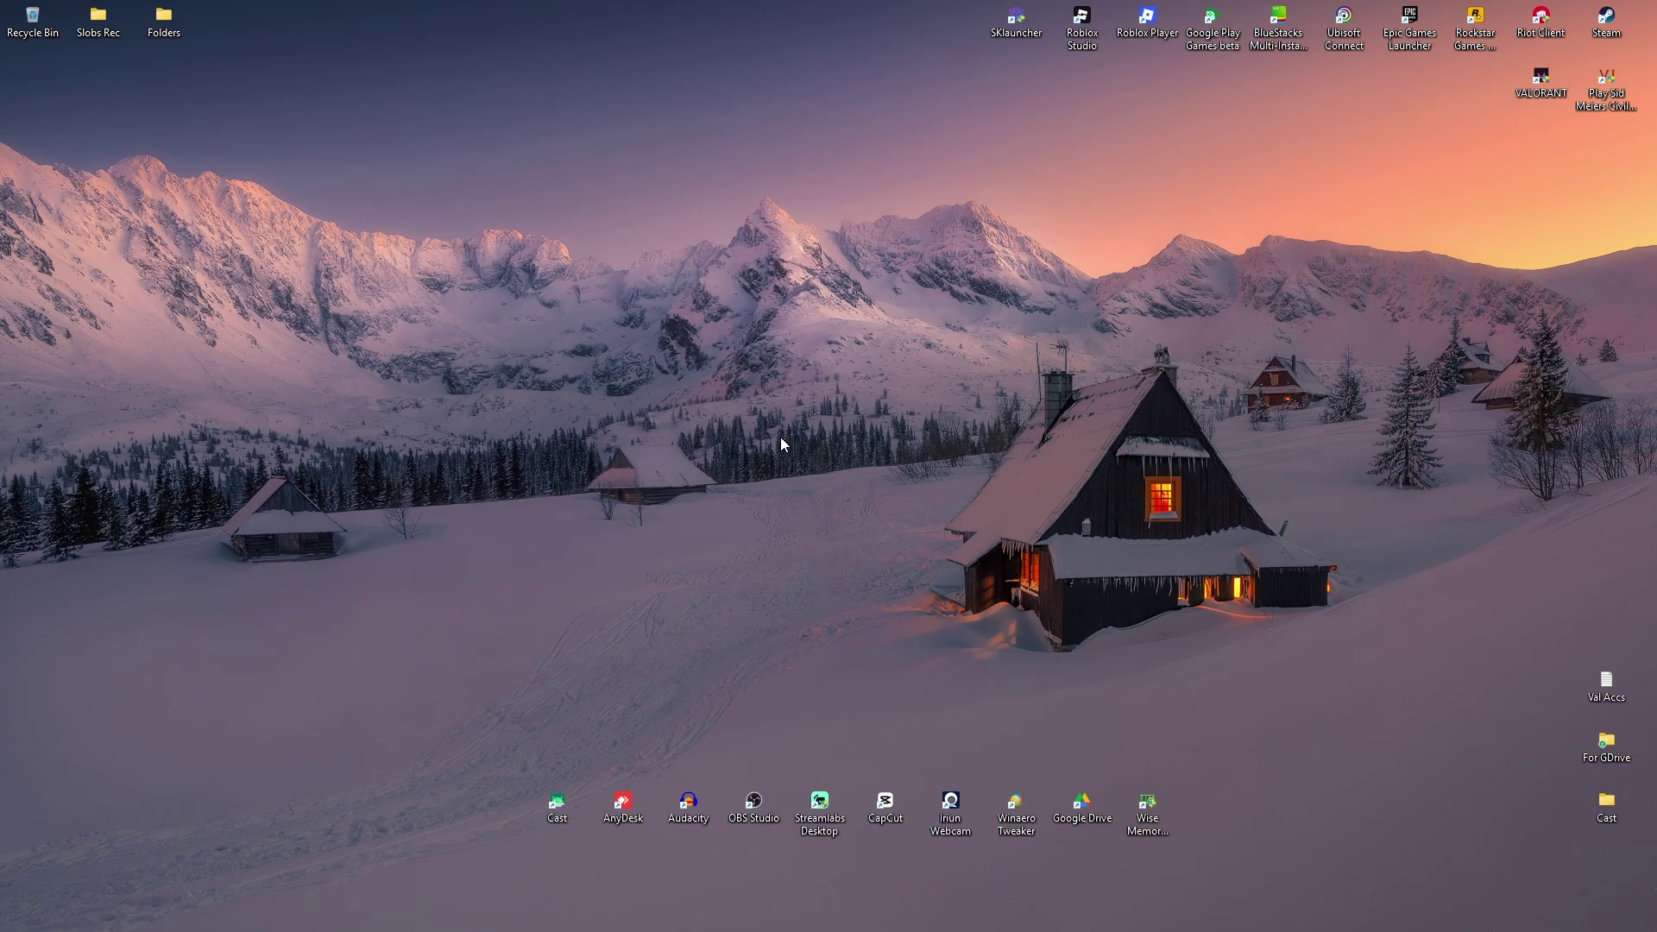
- Open NVIDIA Control Panel from the desktop menu, then by searching 'nvidia'
right_click(820, 493)
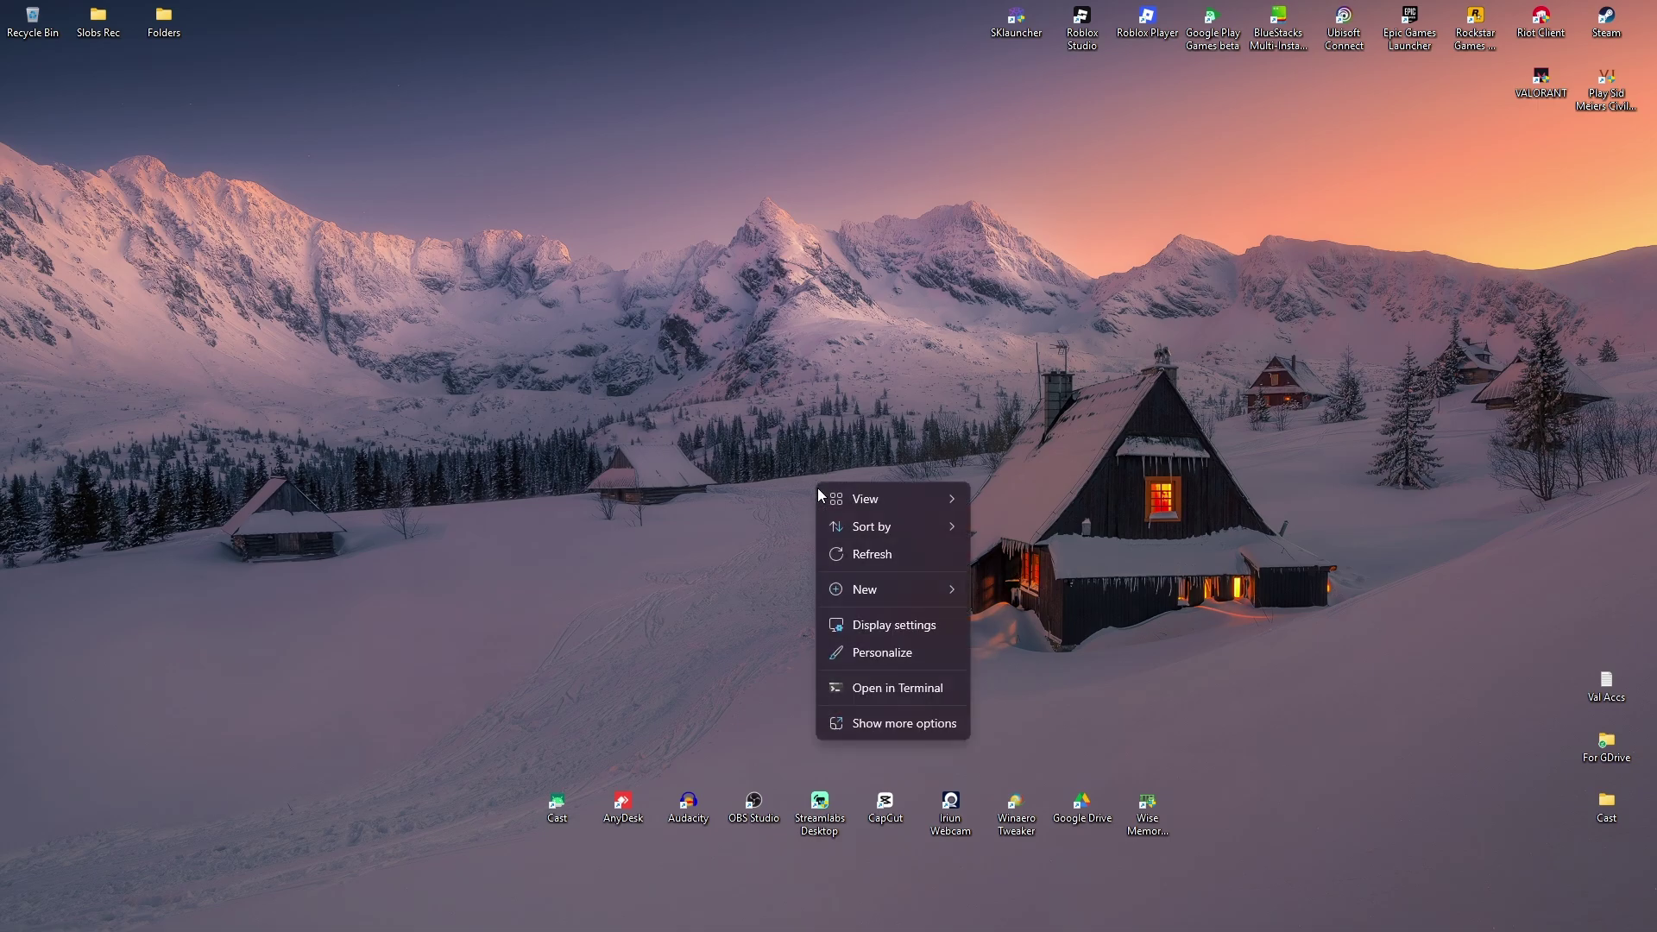
left_click(900, 733)
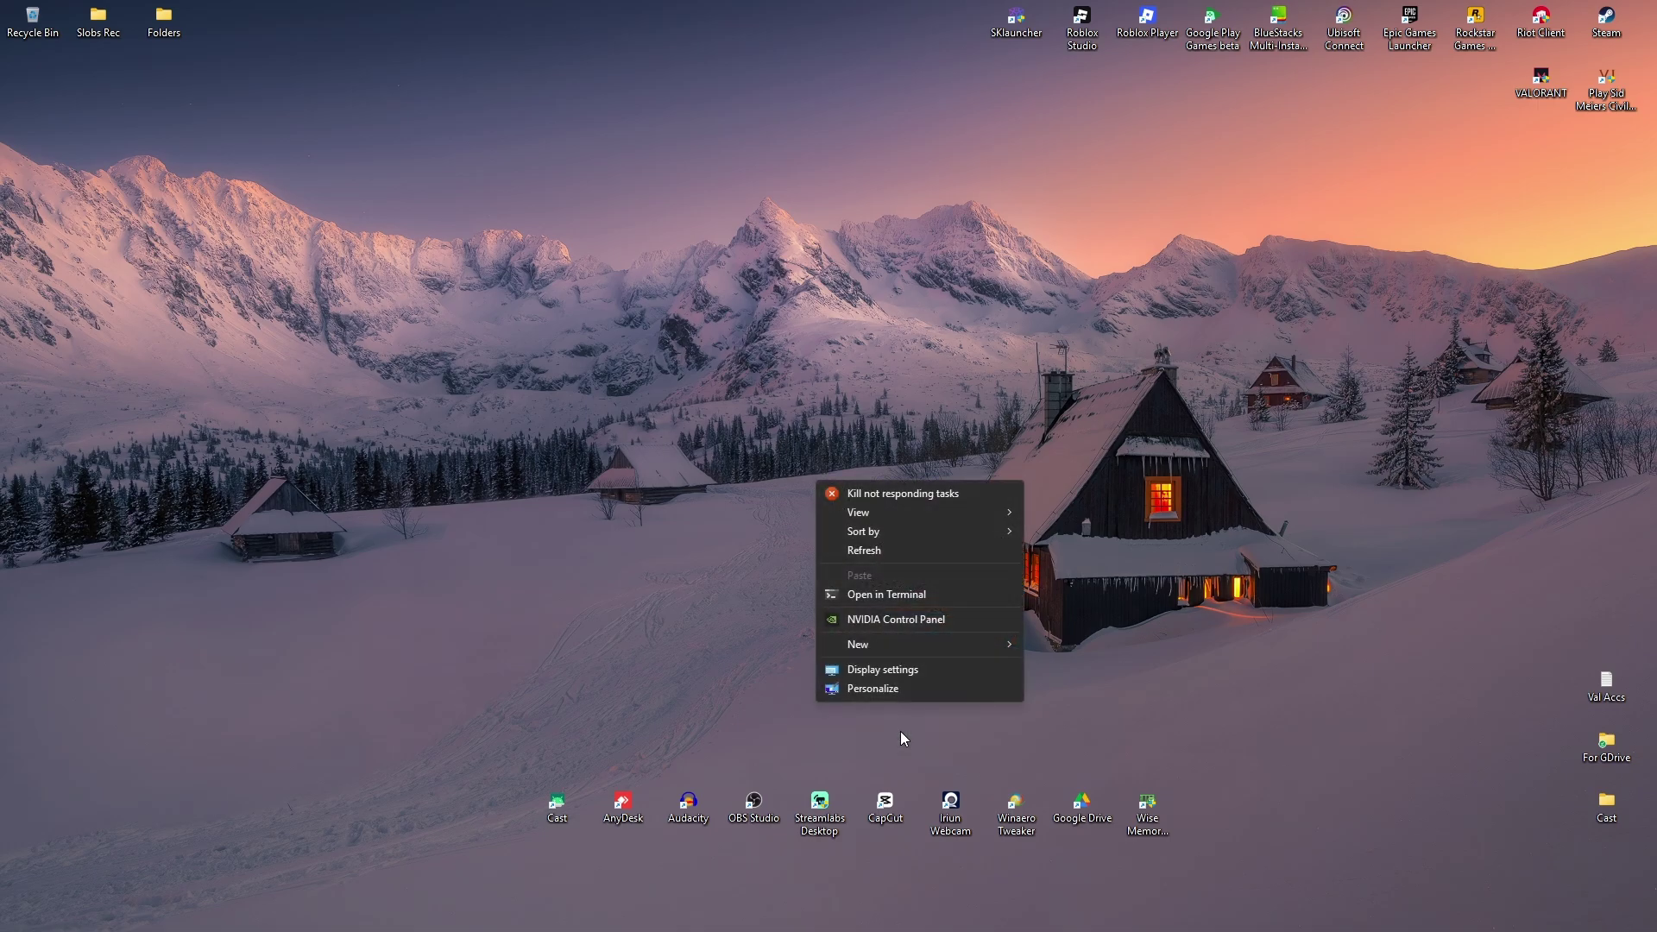
left_click(901, 620)
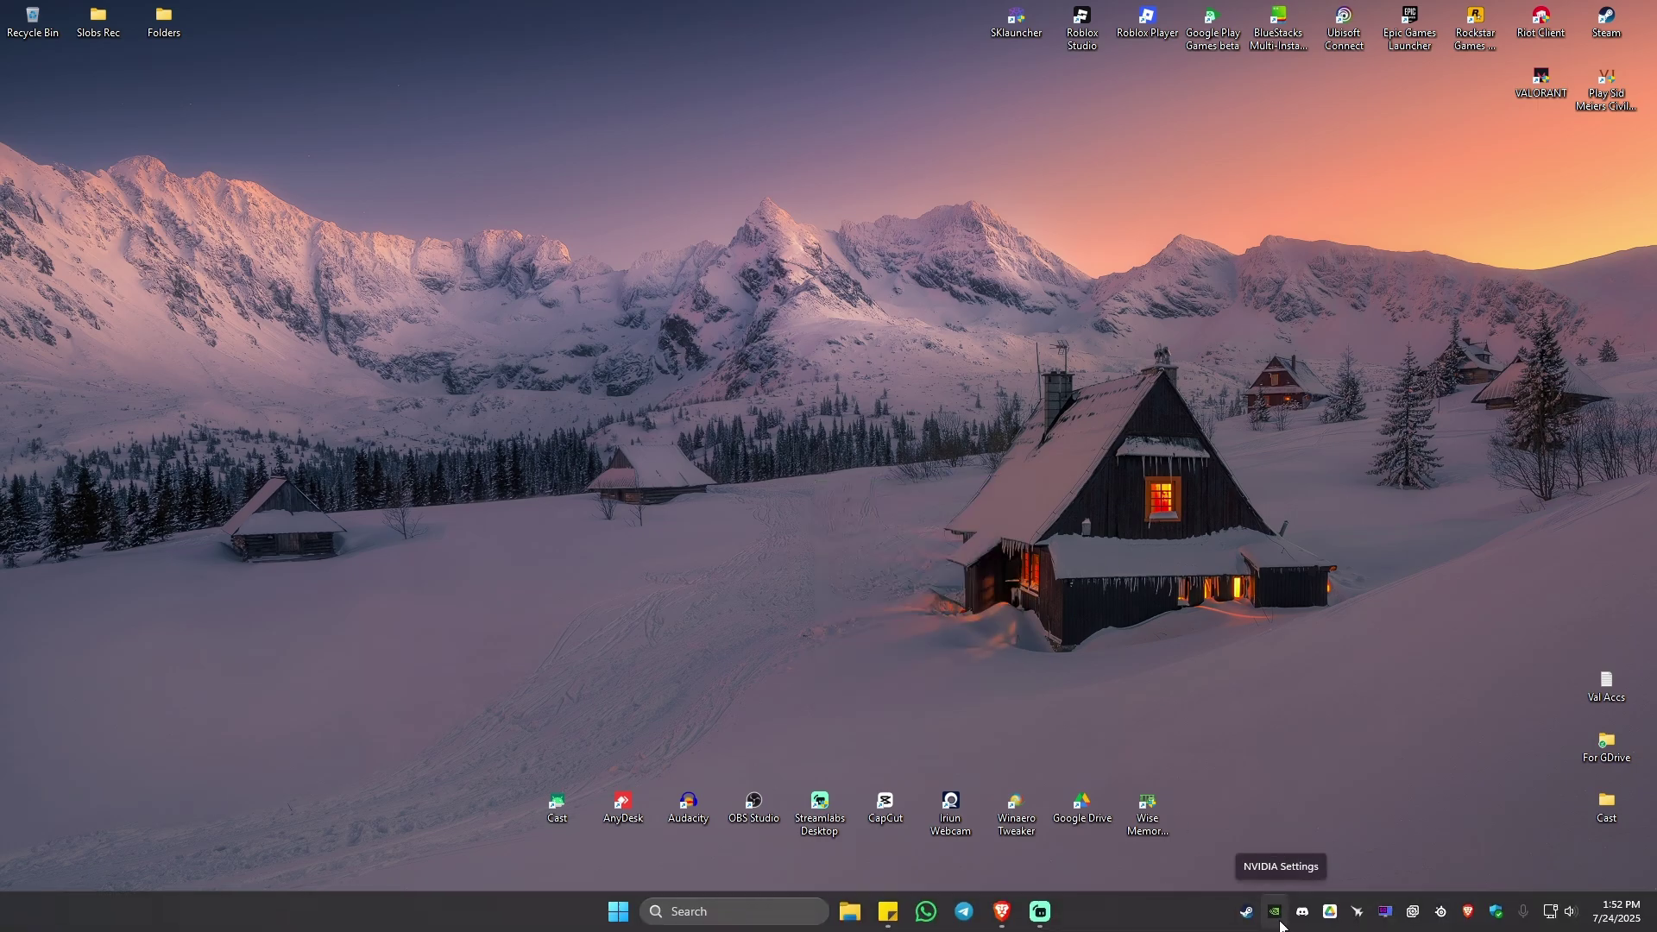
right_click(1281, 920)
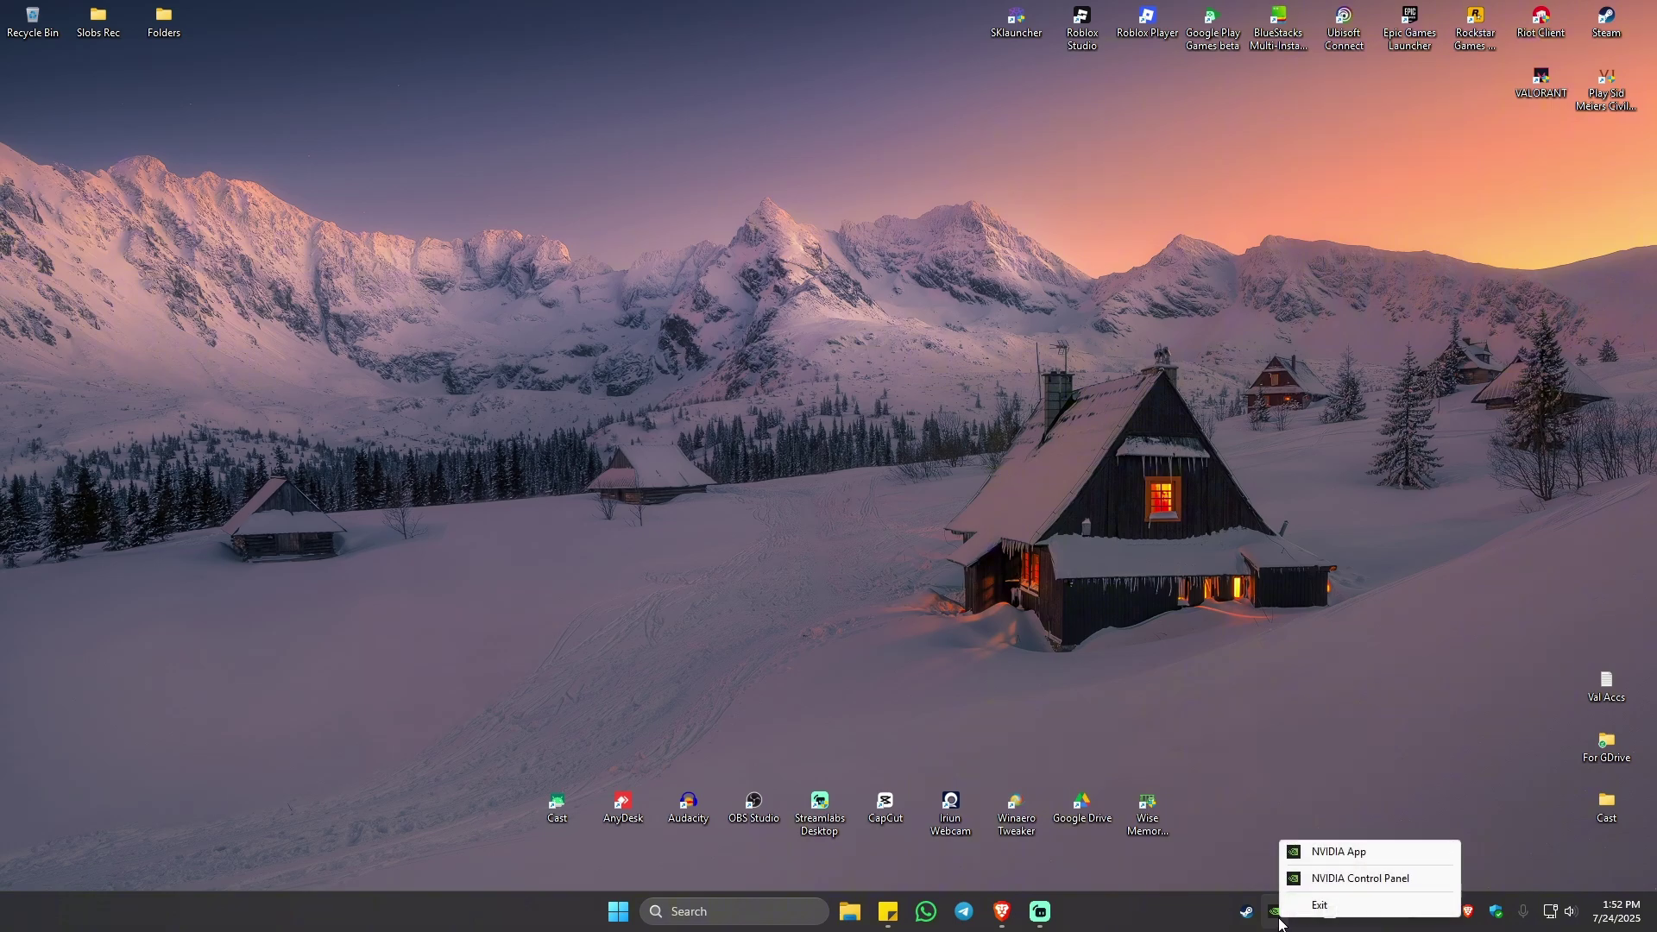
left_click(1147, 645)
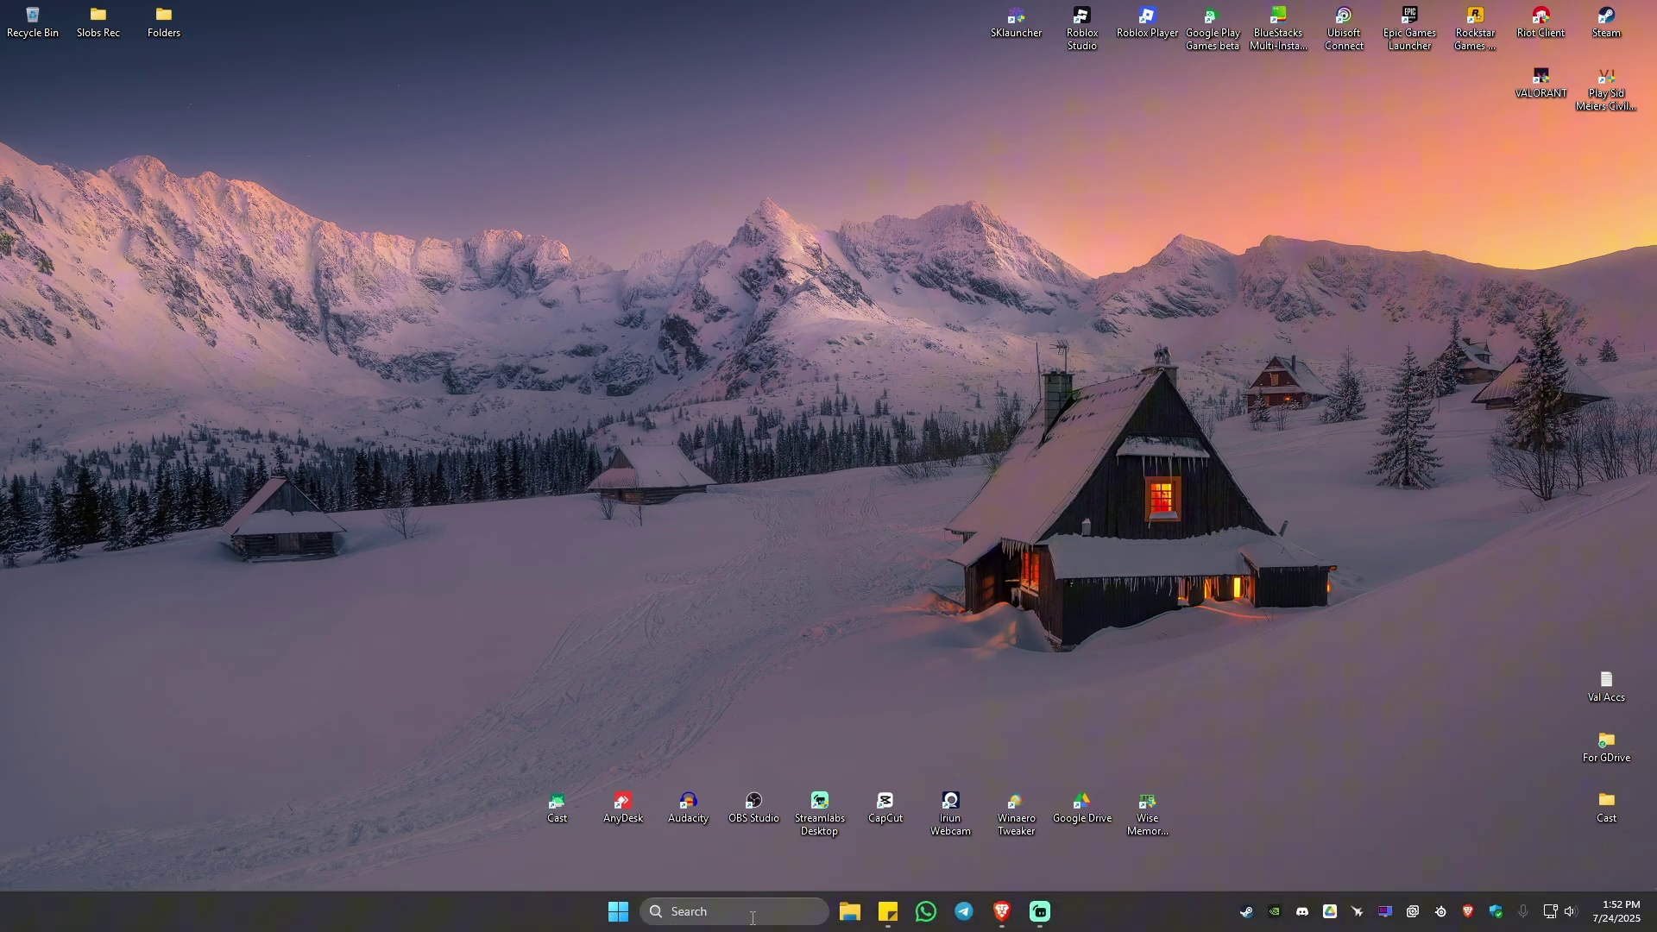
left_click(747, 910)
type("nvidia")
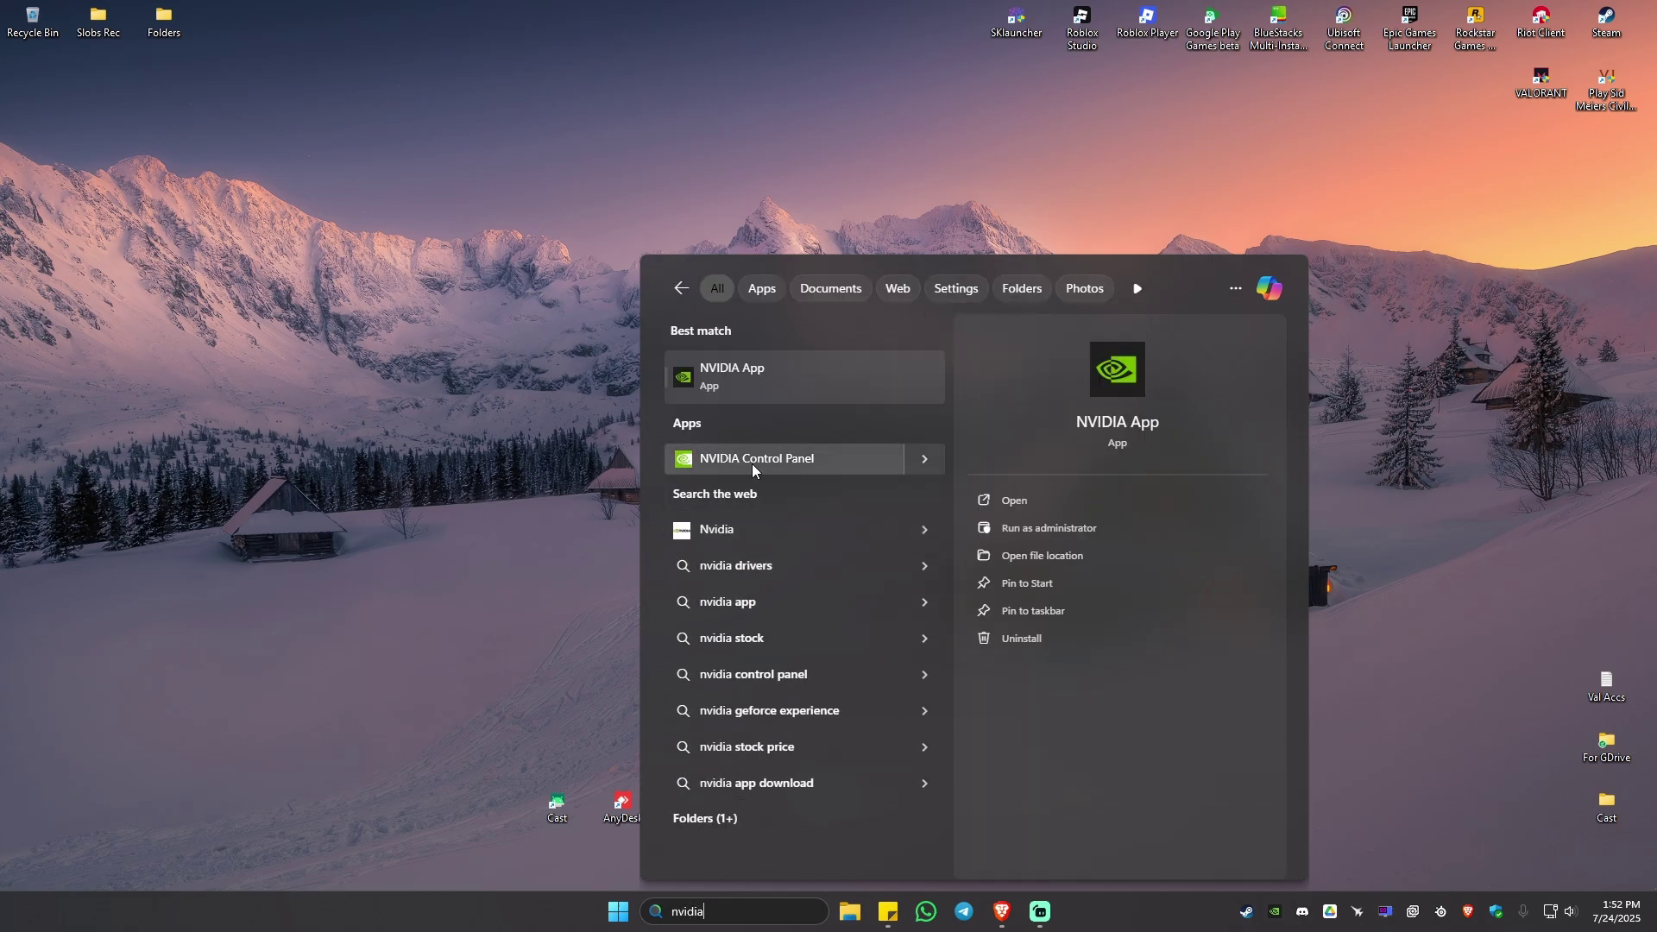
left_click(752, 463)
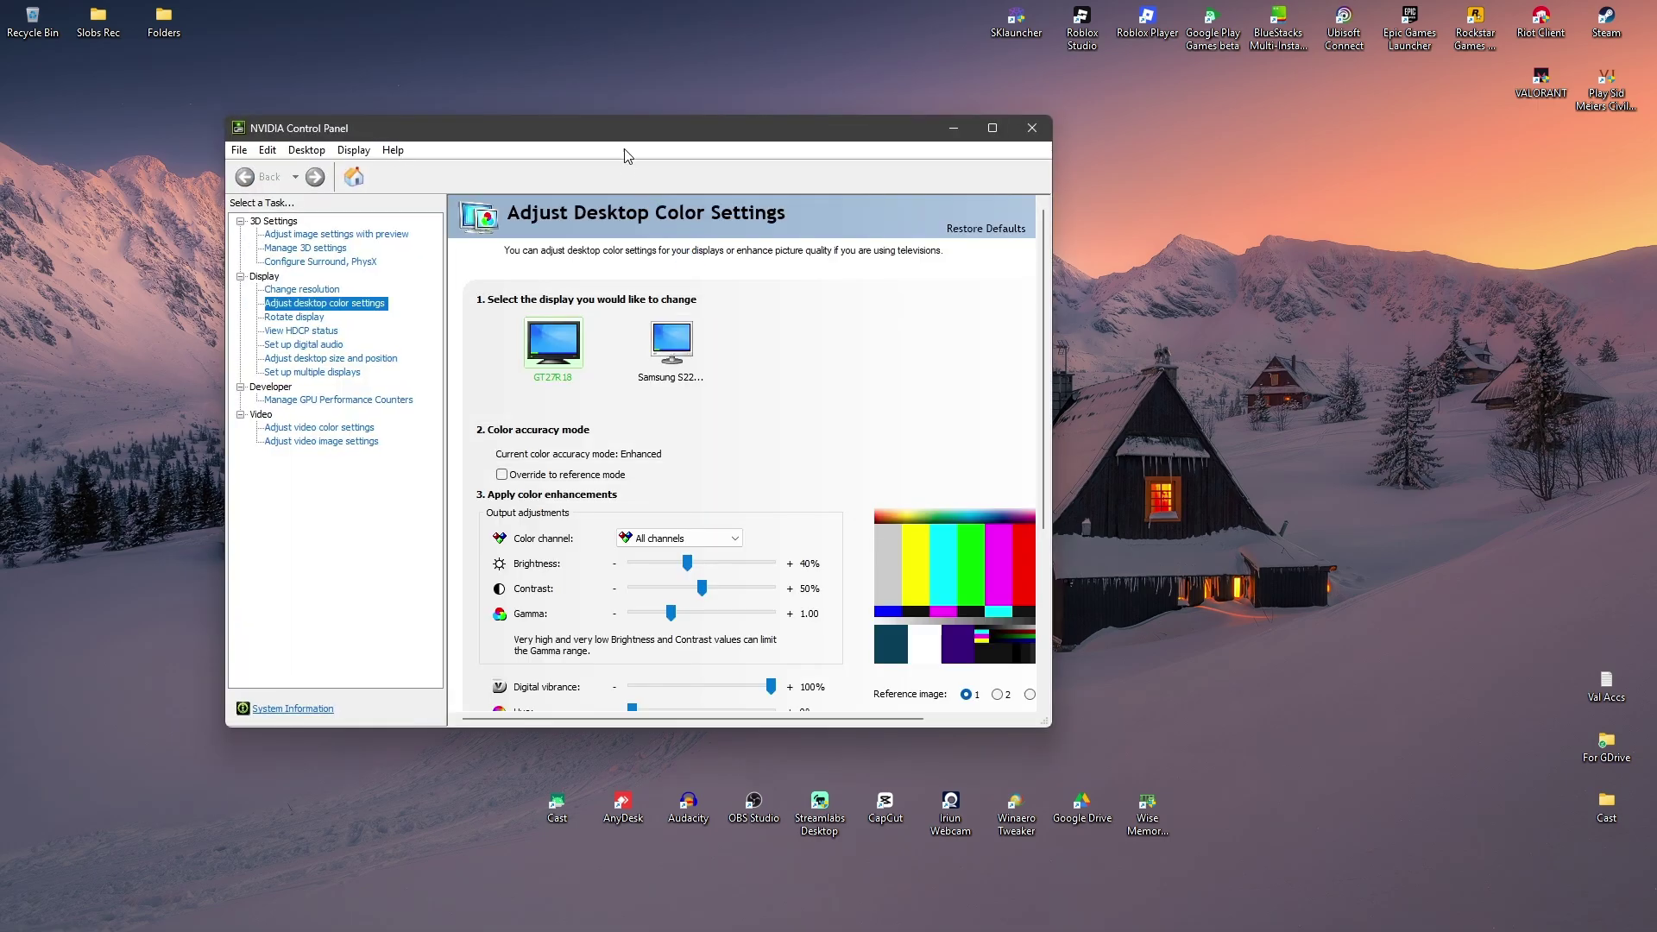
- In Manage 3D settings, set global Shader Cache Size to Disabled, apply it, and close the panel
left_click_drag(627, 155, 830, 184)
left_click(514, 278)
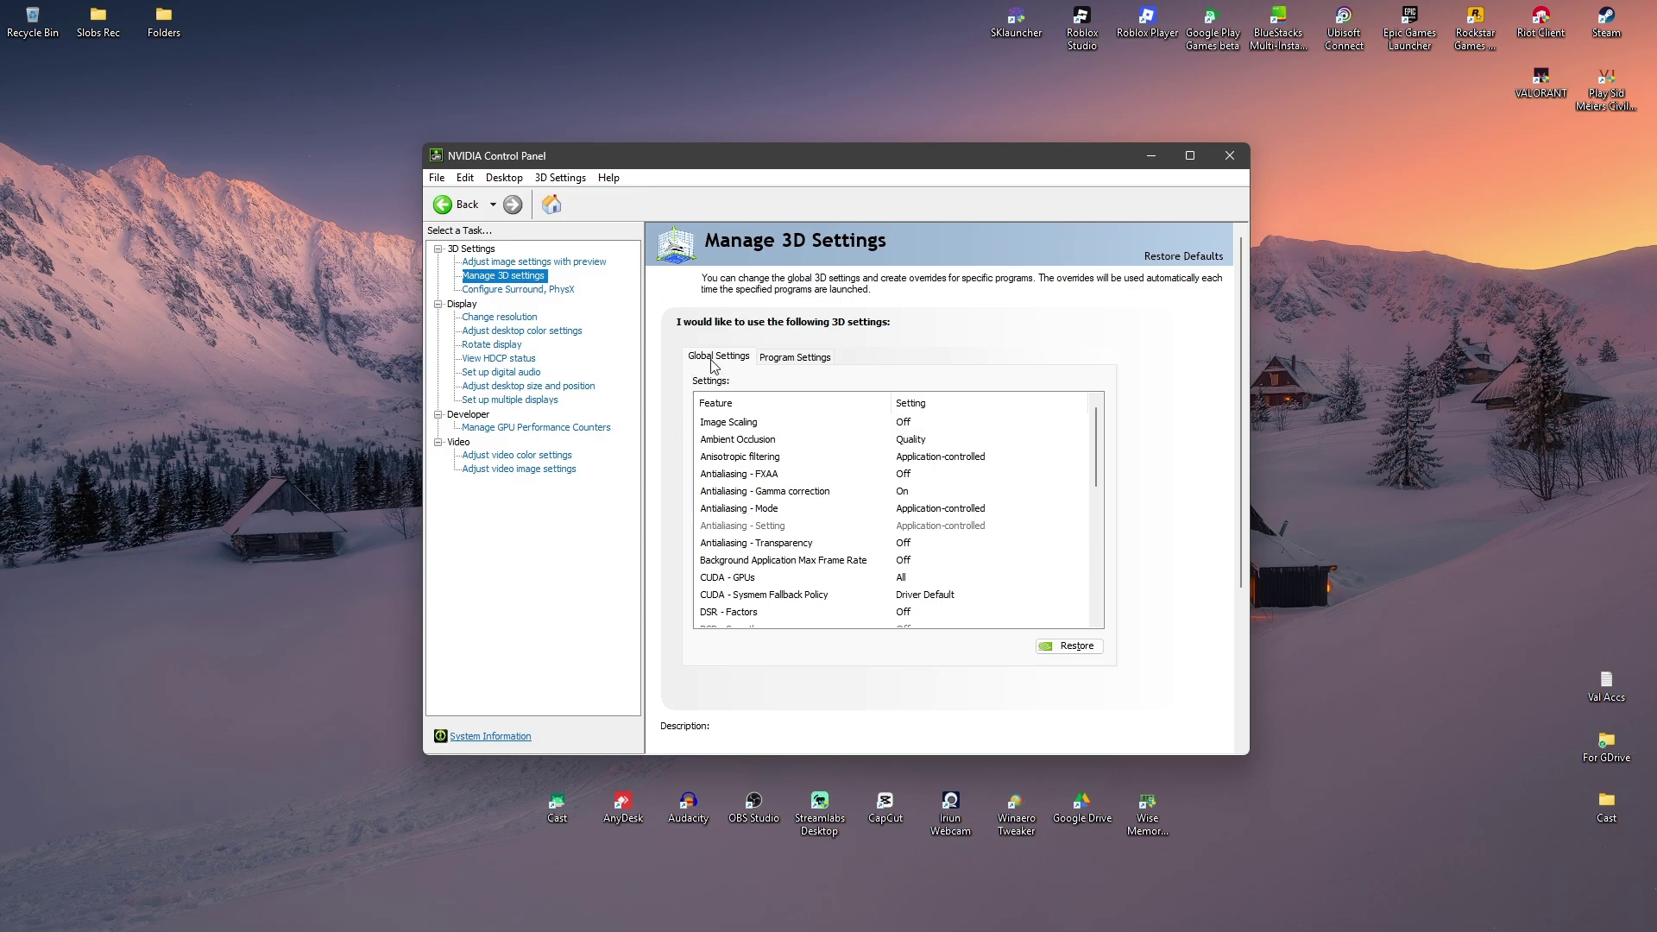
left_click_drag(1094, 453, 1090, 532)
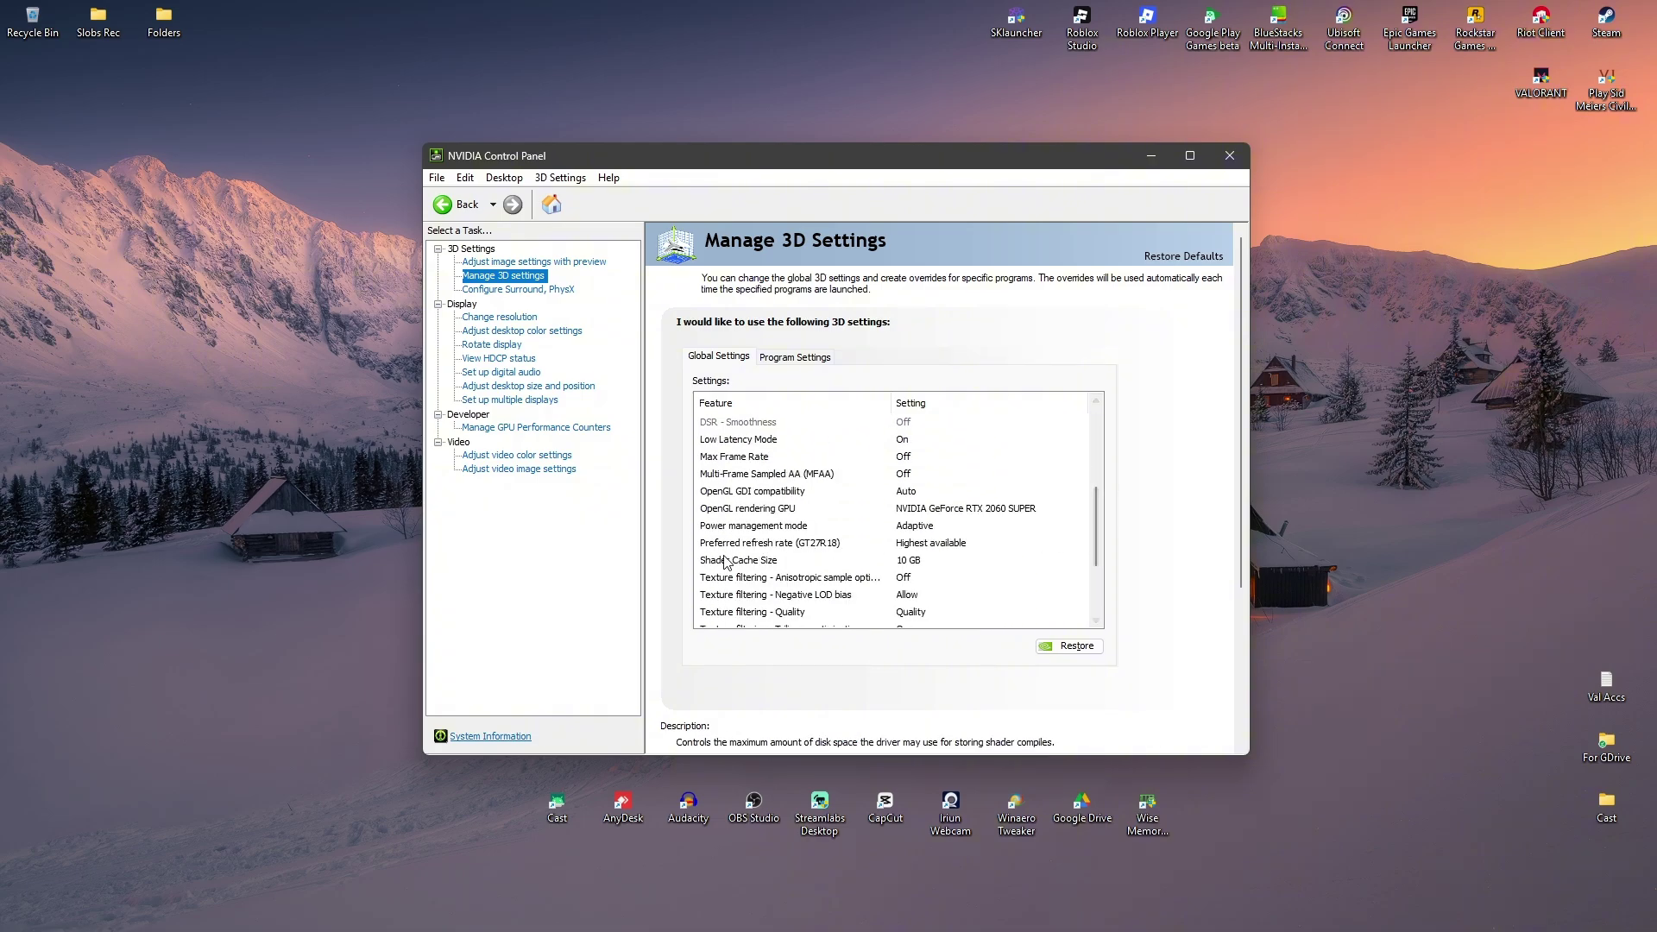
left_click(917, 562)
left_click(916, 562)
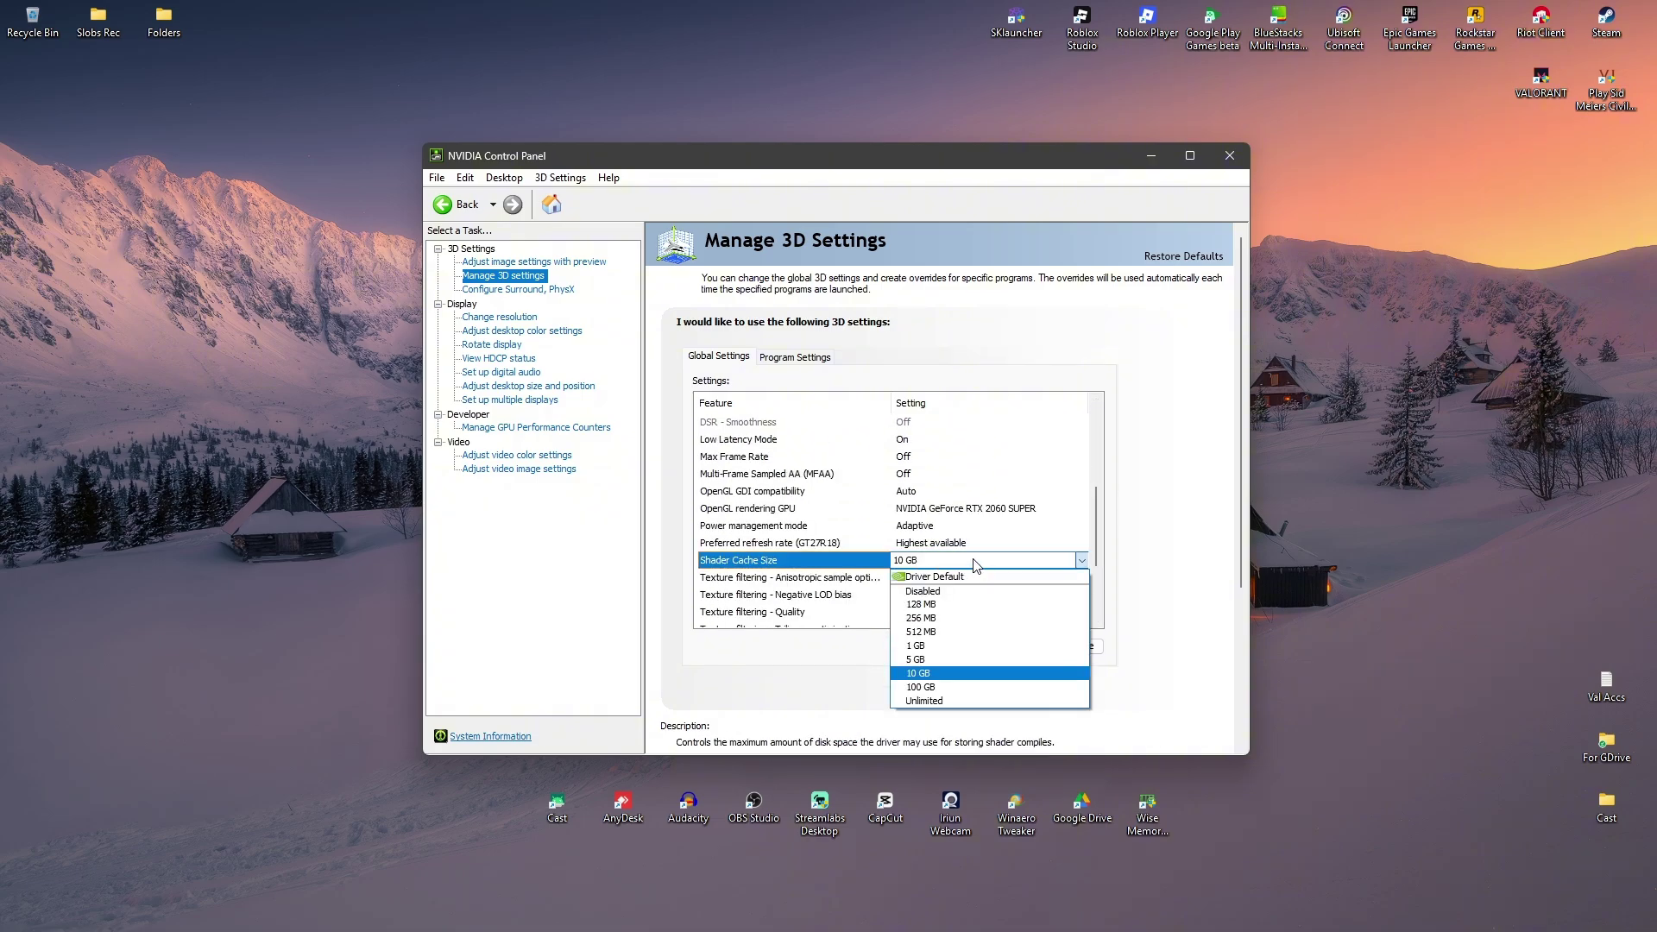
left_click(940, 593)
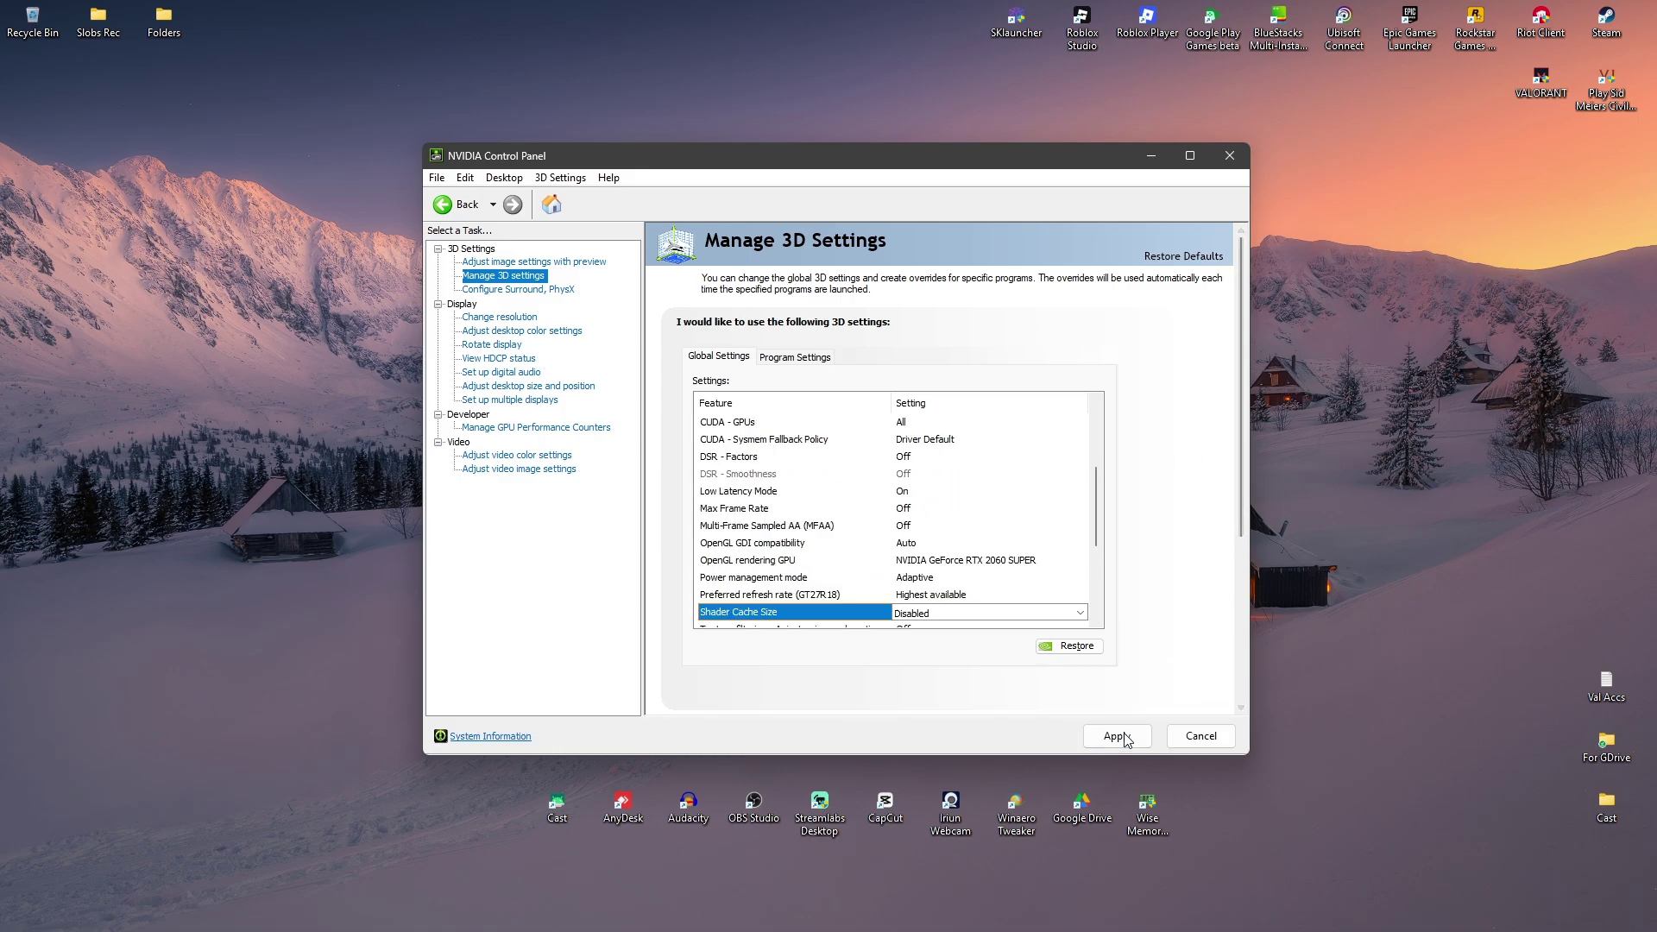
left_click(1115, 737)
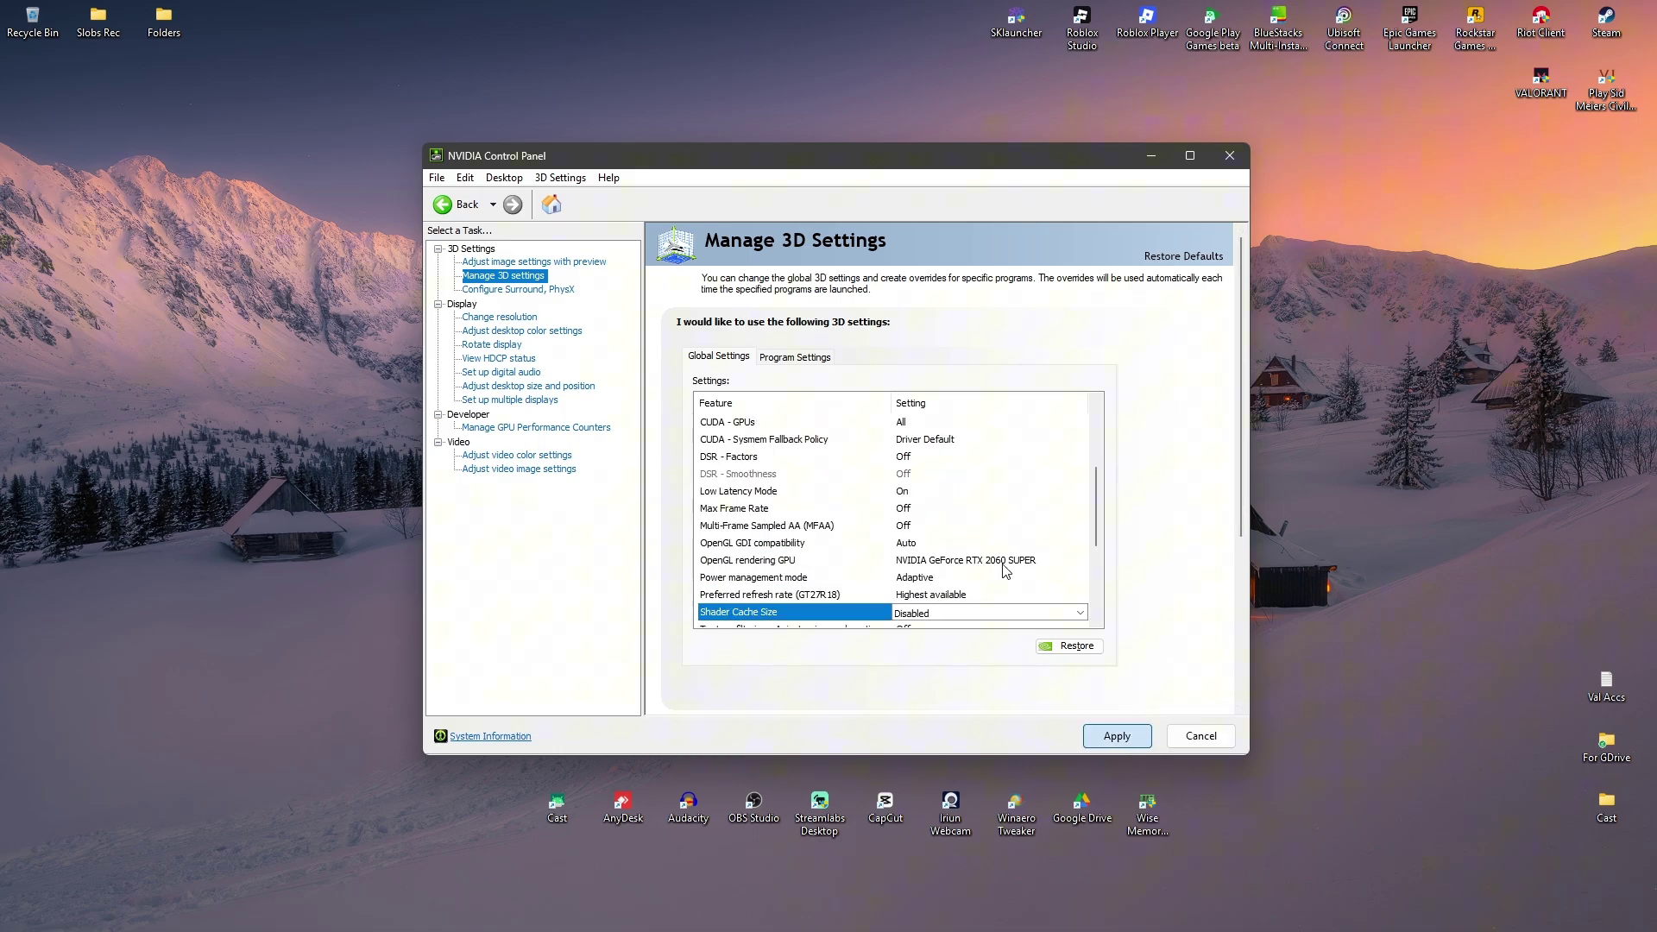
left_click(1116, 732)
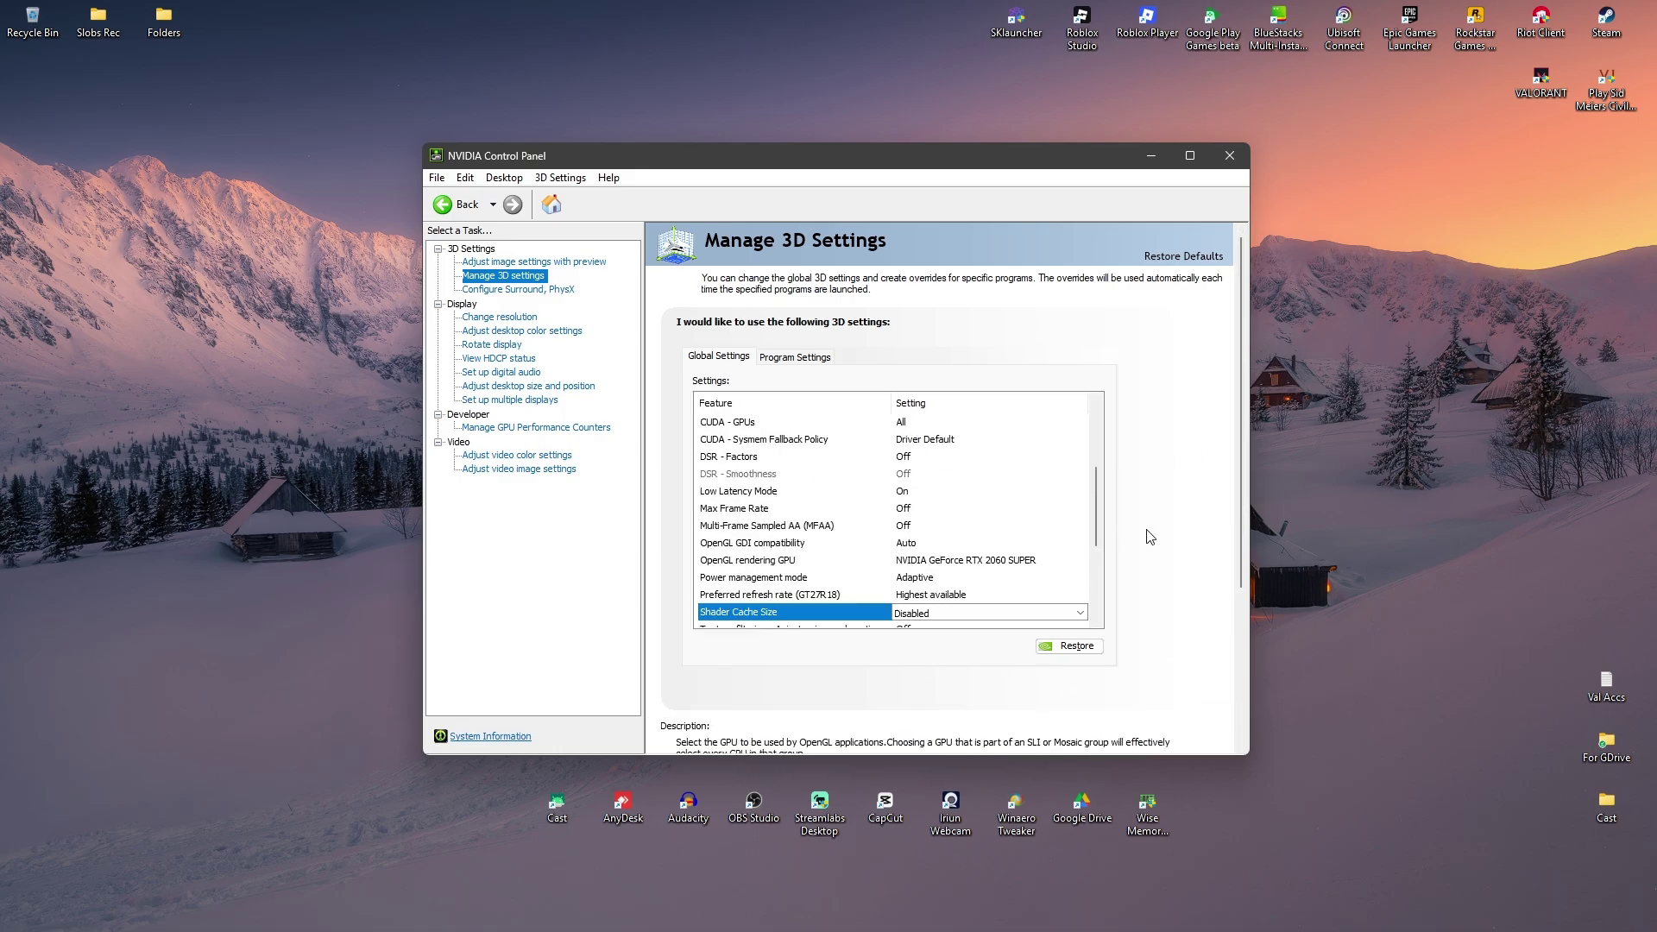
left_click(1230, 156)
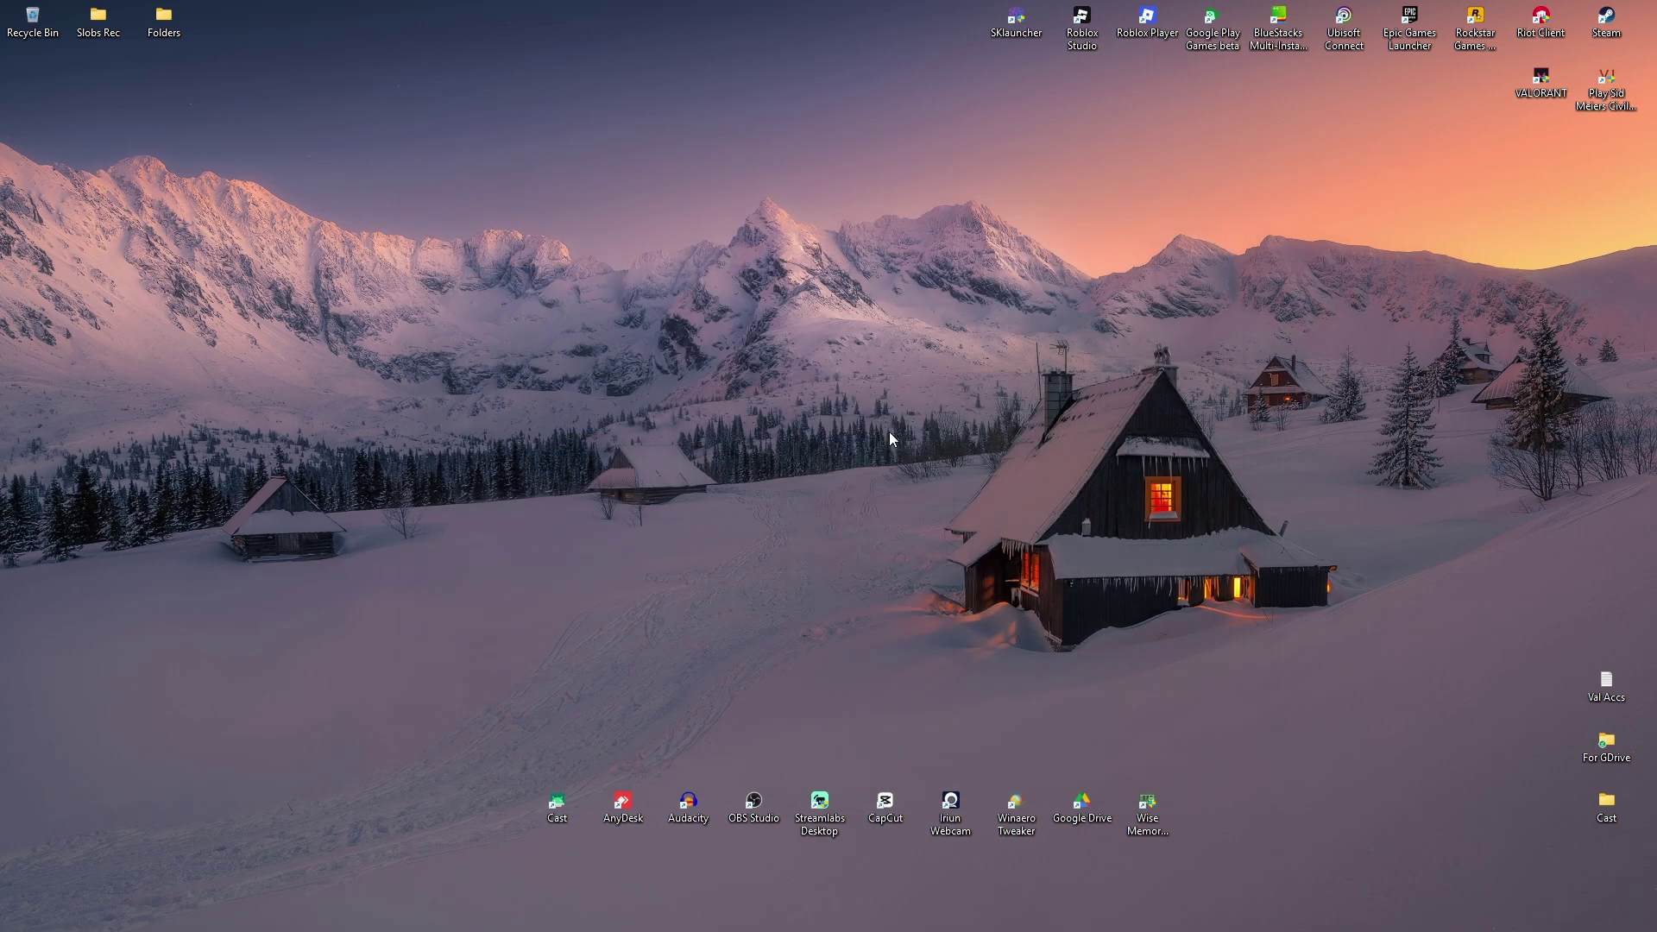
- Launch the NVIDIA App by searching 'nvidia'
left_click(754, 919)
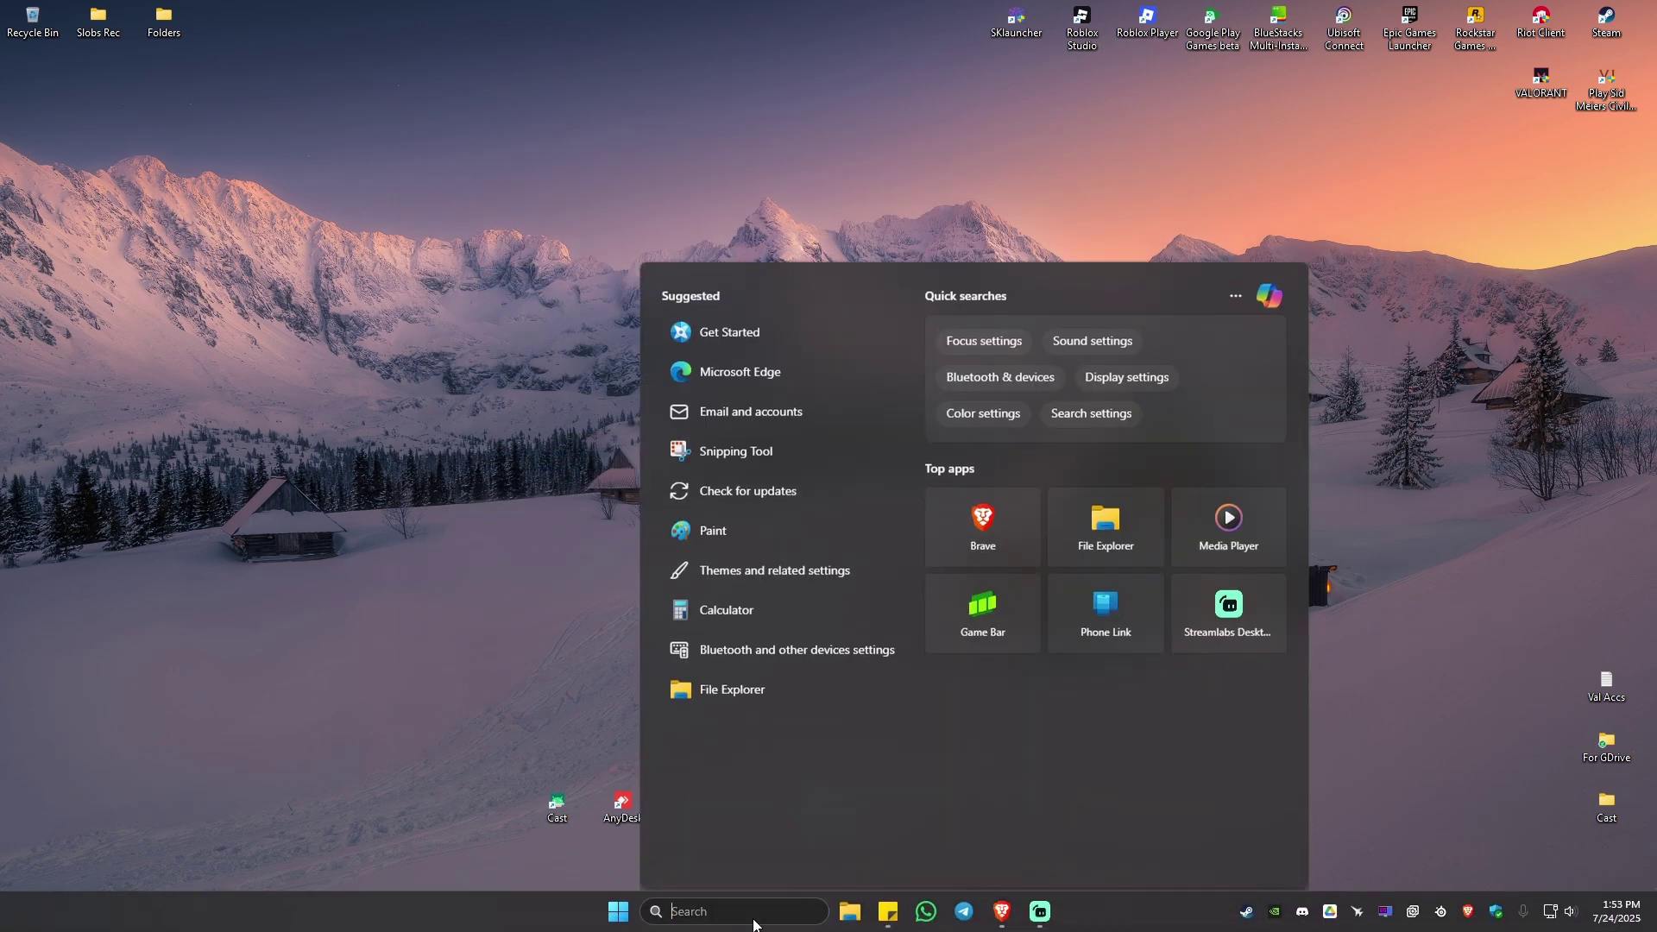
type("nvidia")
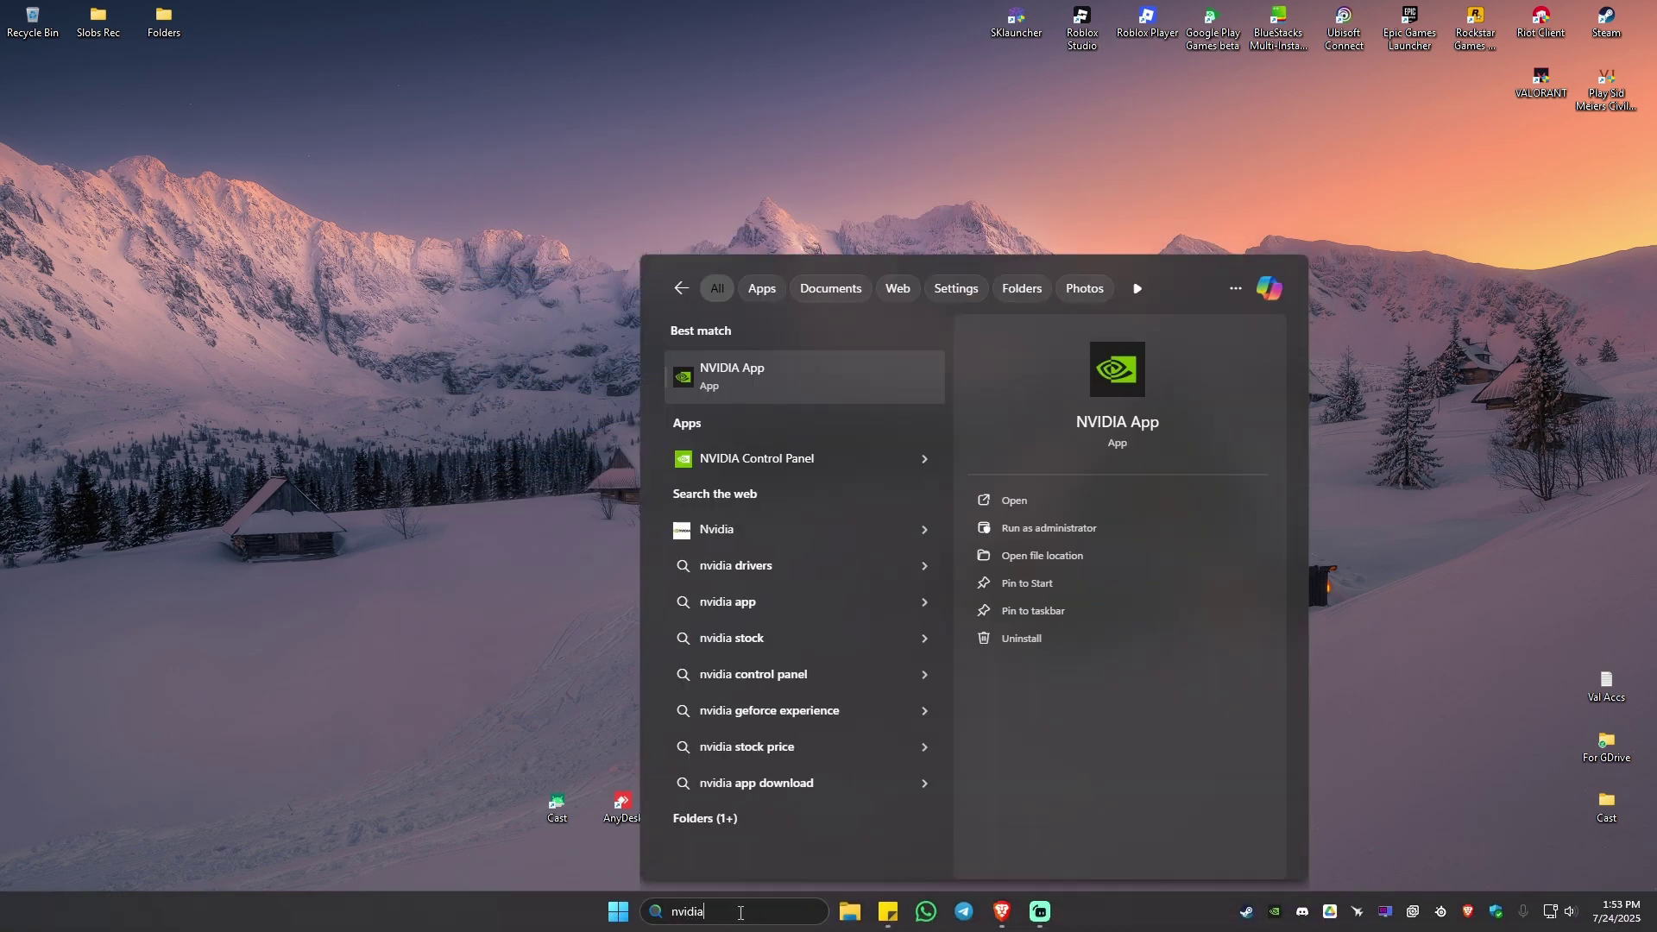
left_click(809, 374)
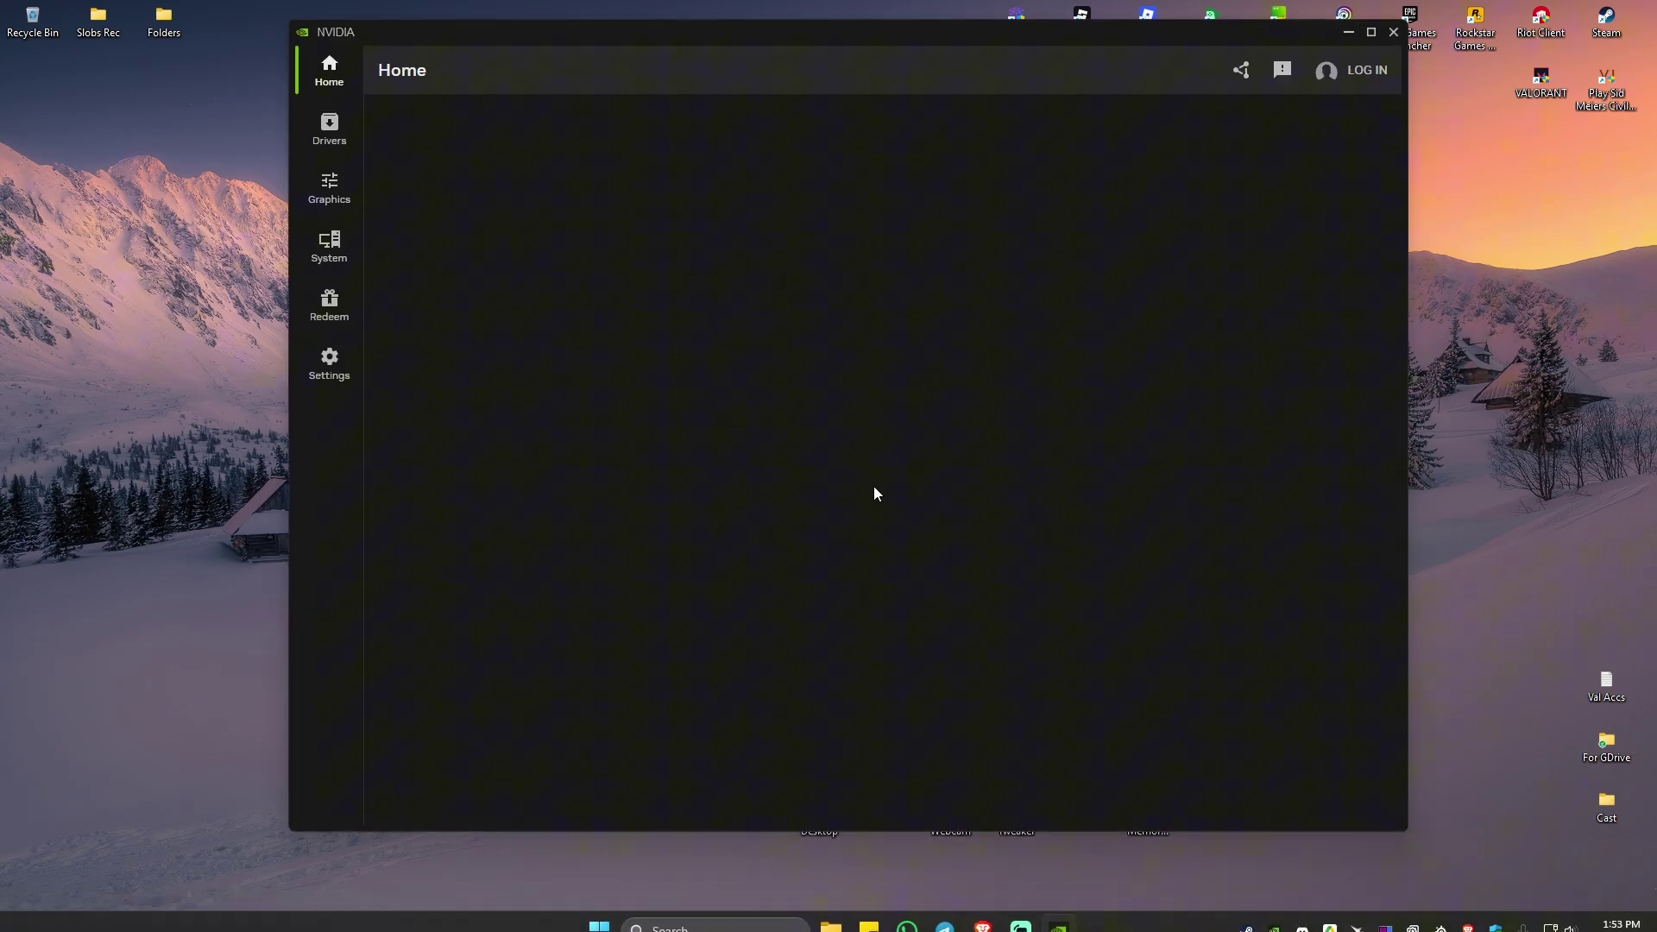
mouse_move(872, 554)
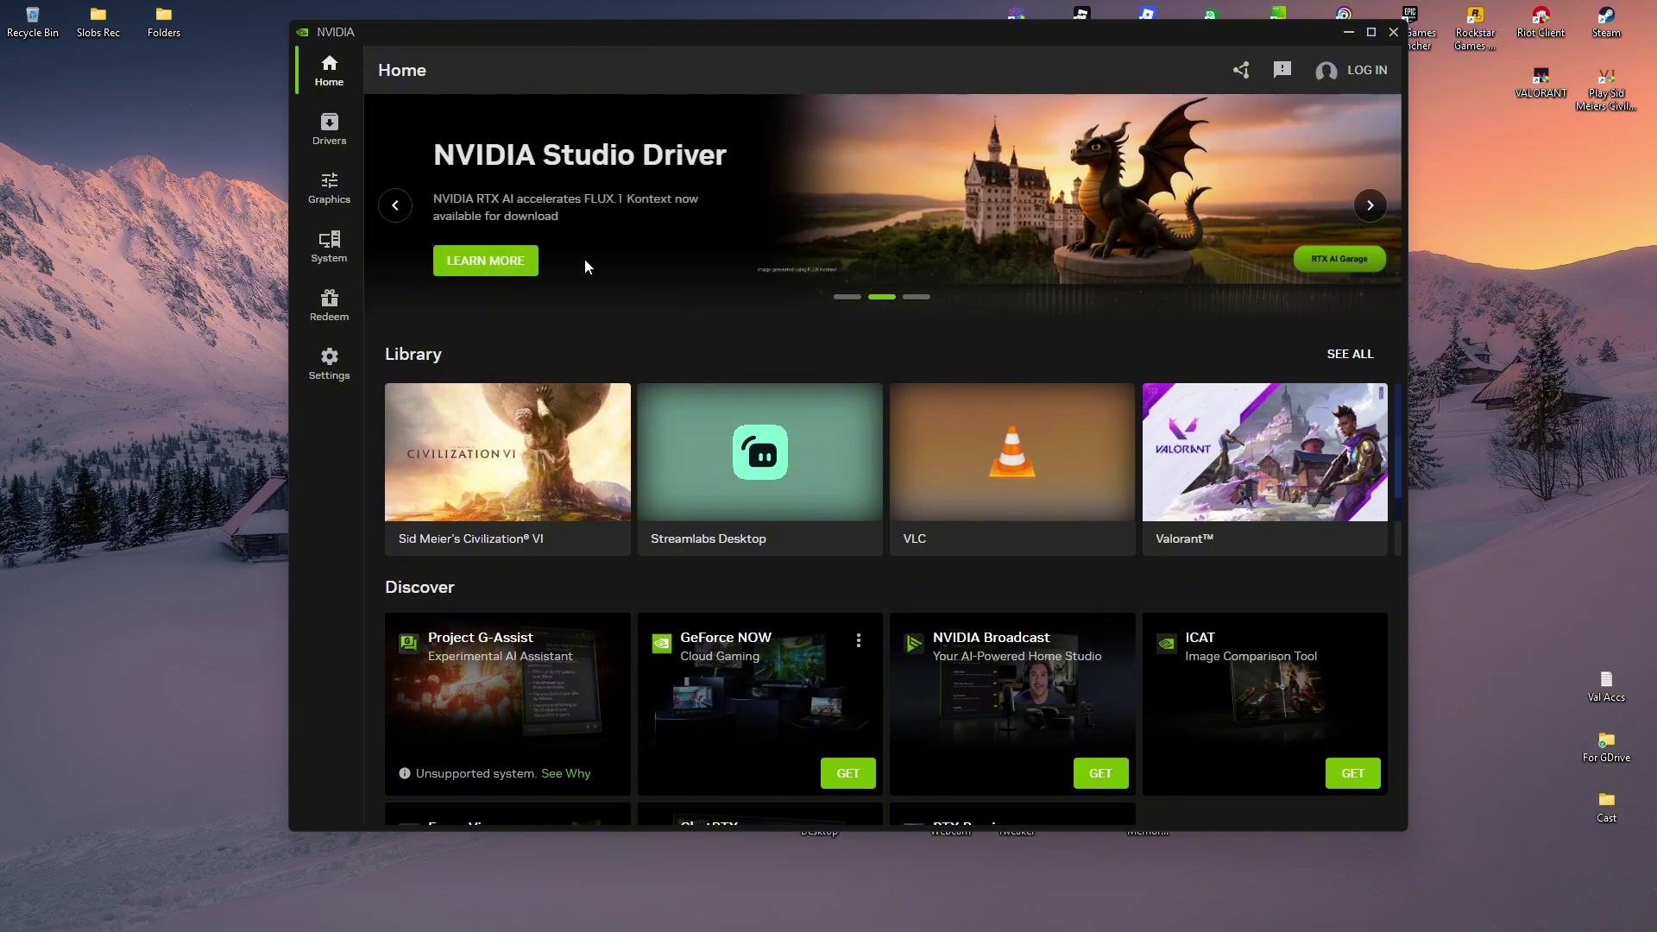
- Confirm on the drivers page that Studio Driver 577.00 is current, then close the app
left_click(343, 184)
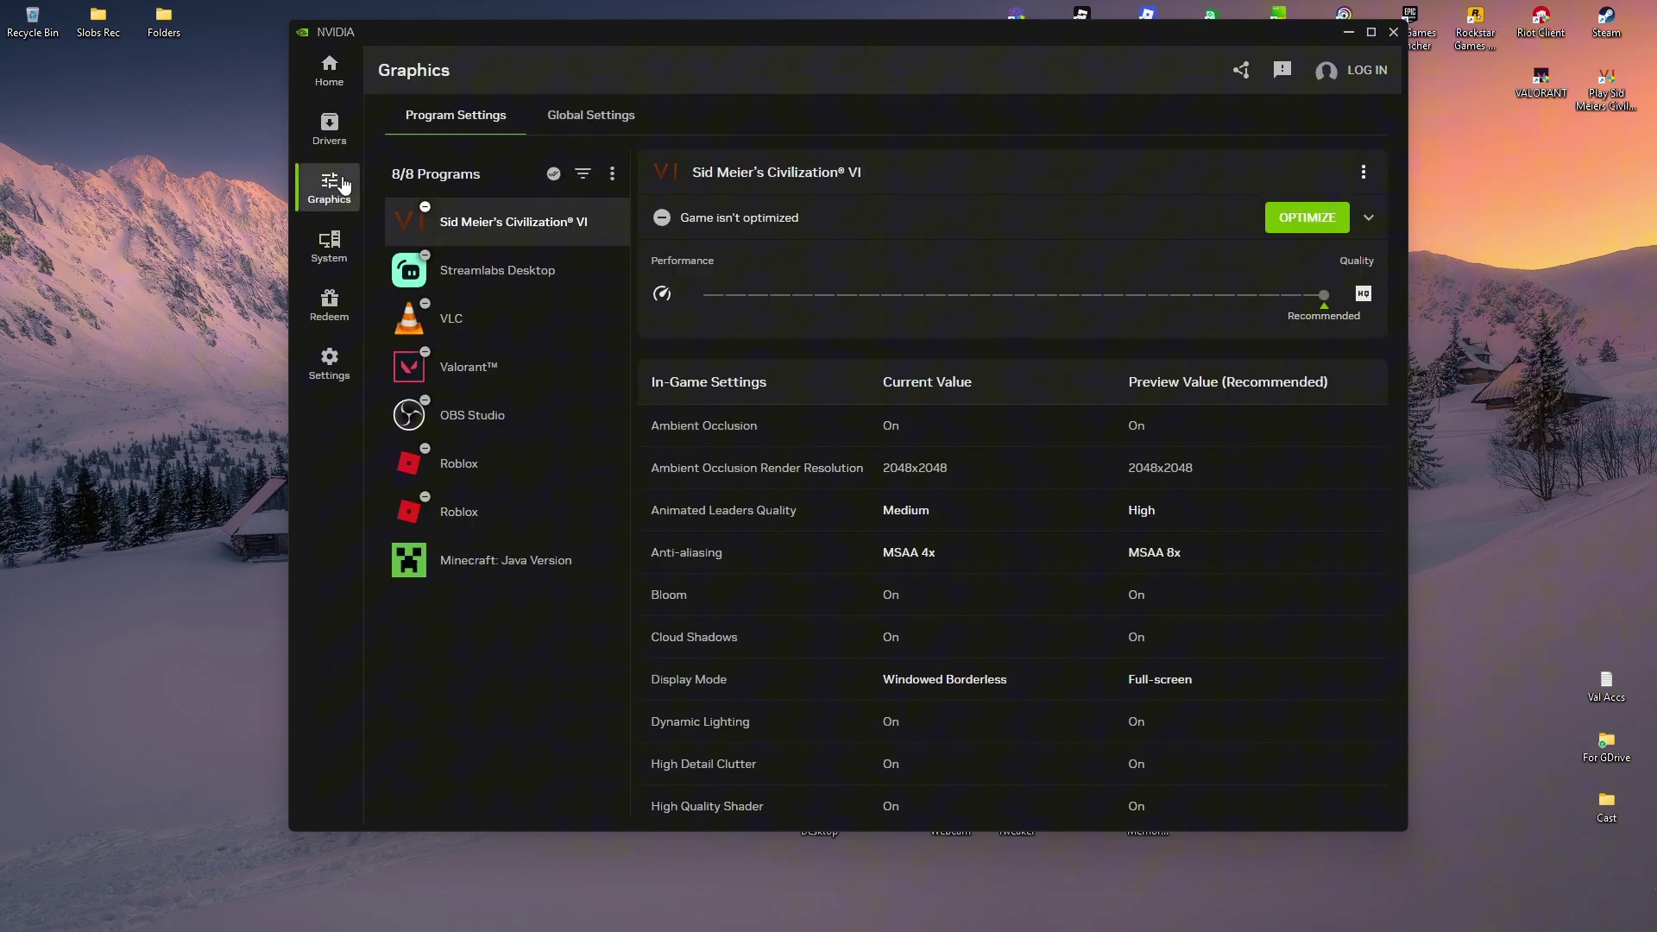
left_click(334, 131)
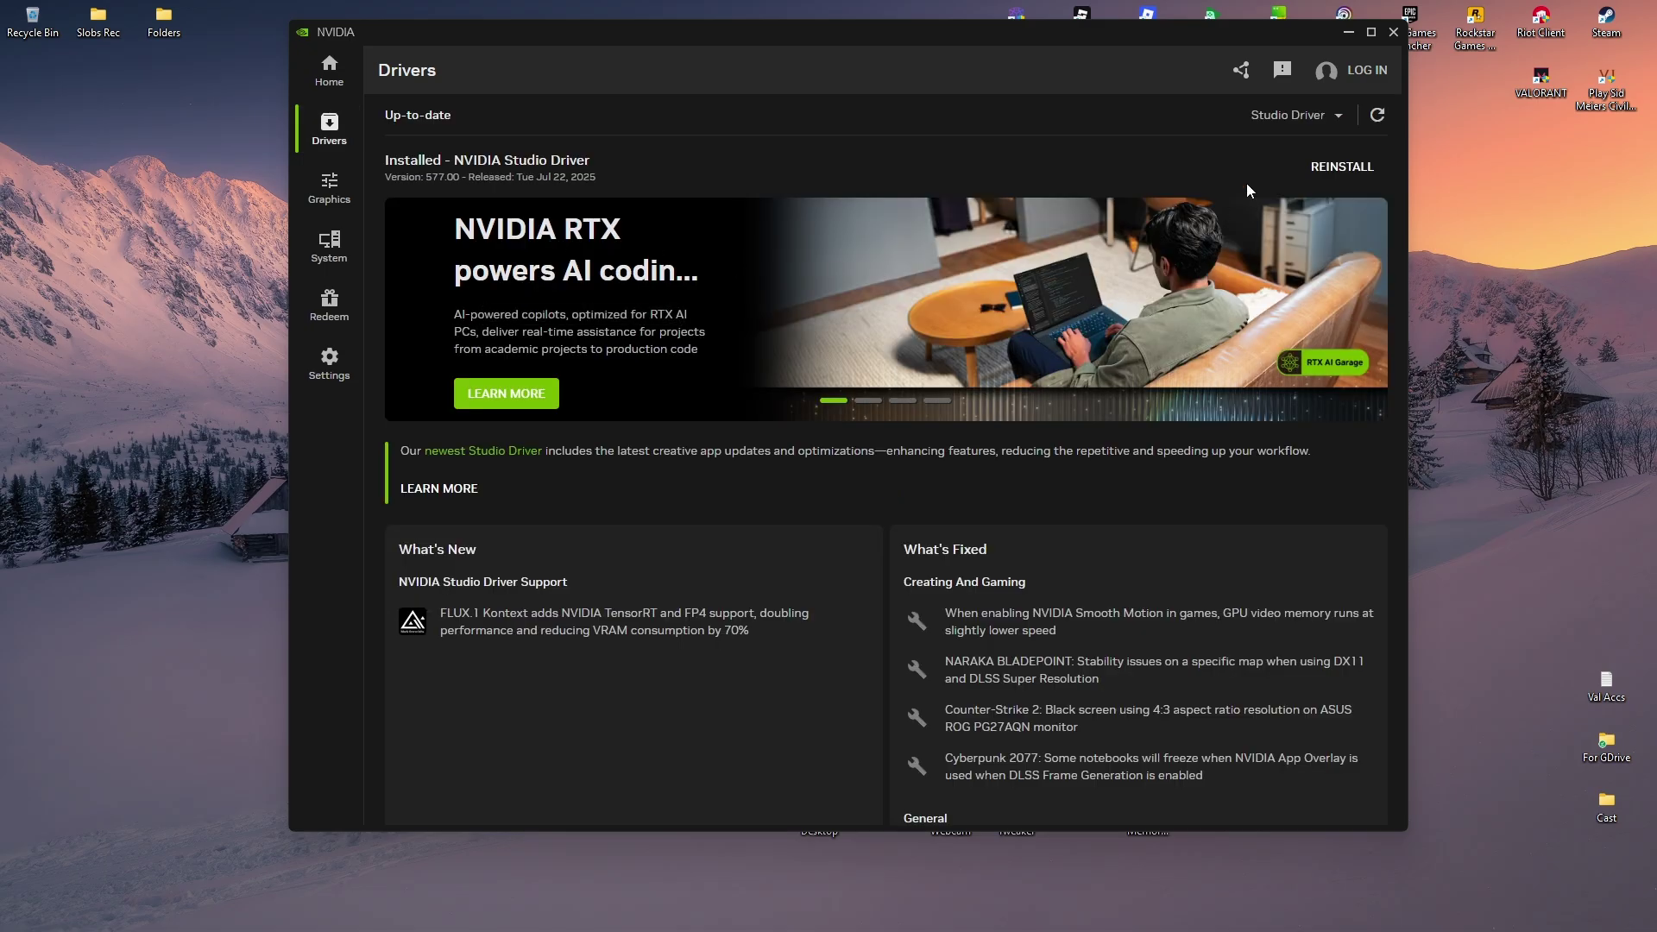
left_click(1303, 114)
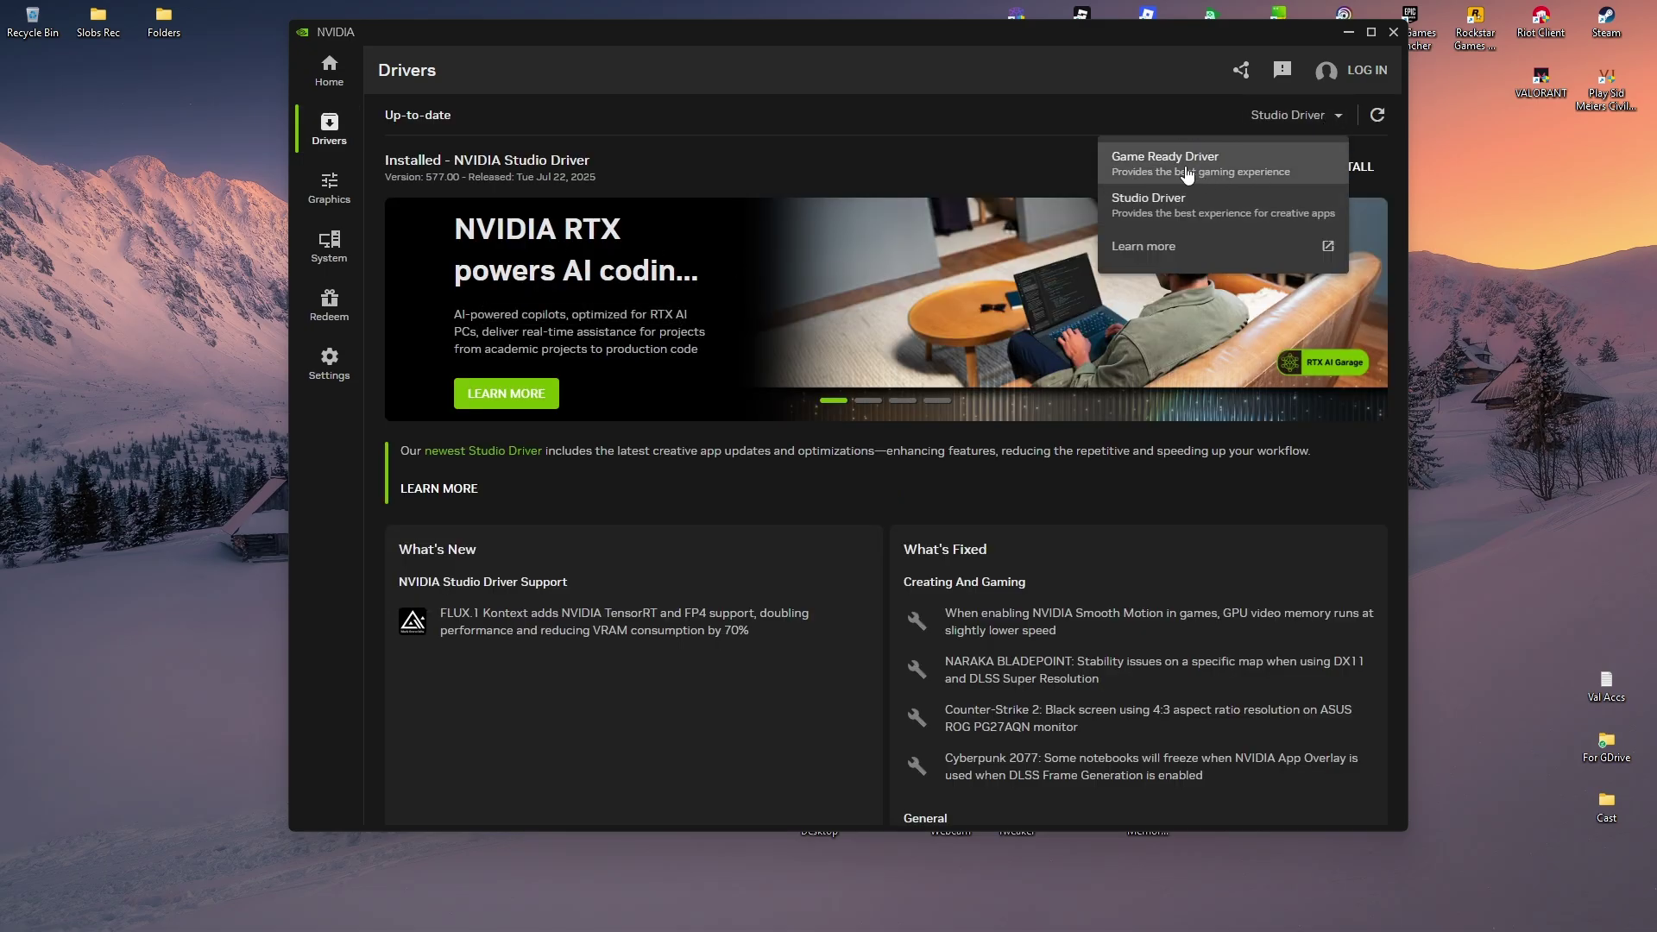
left_click(1225, 205)
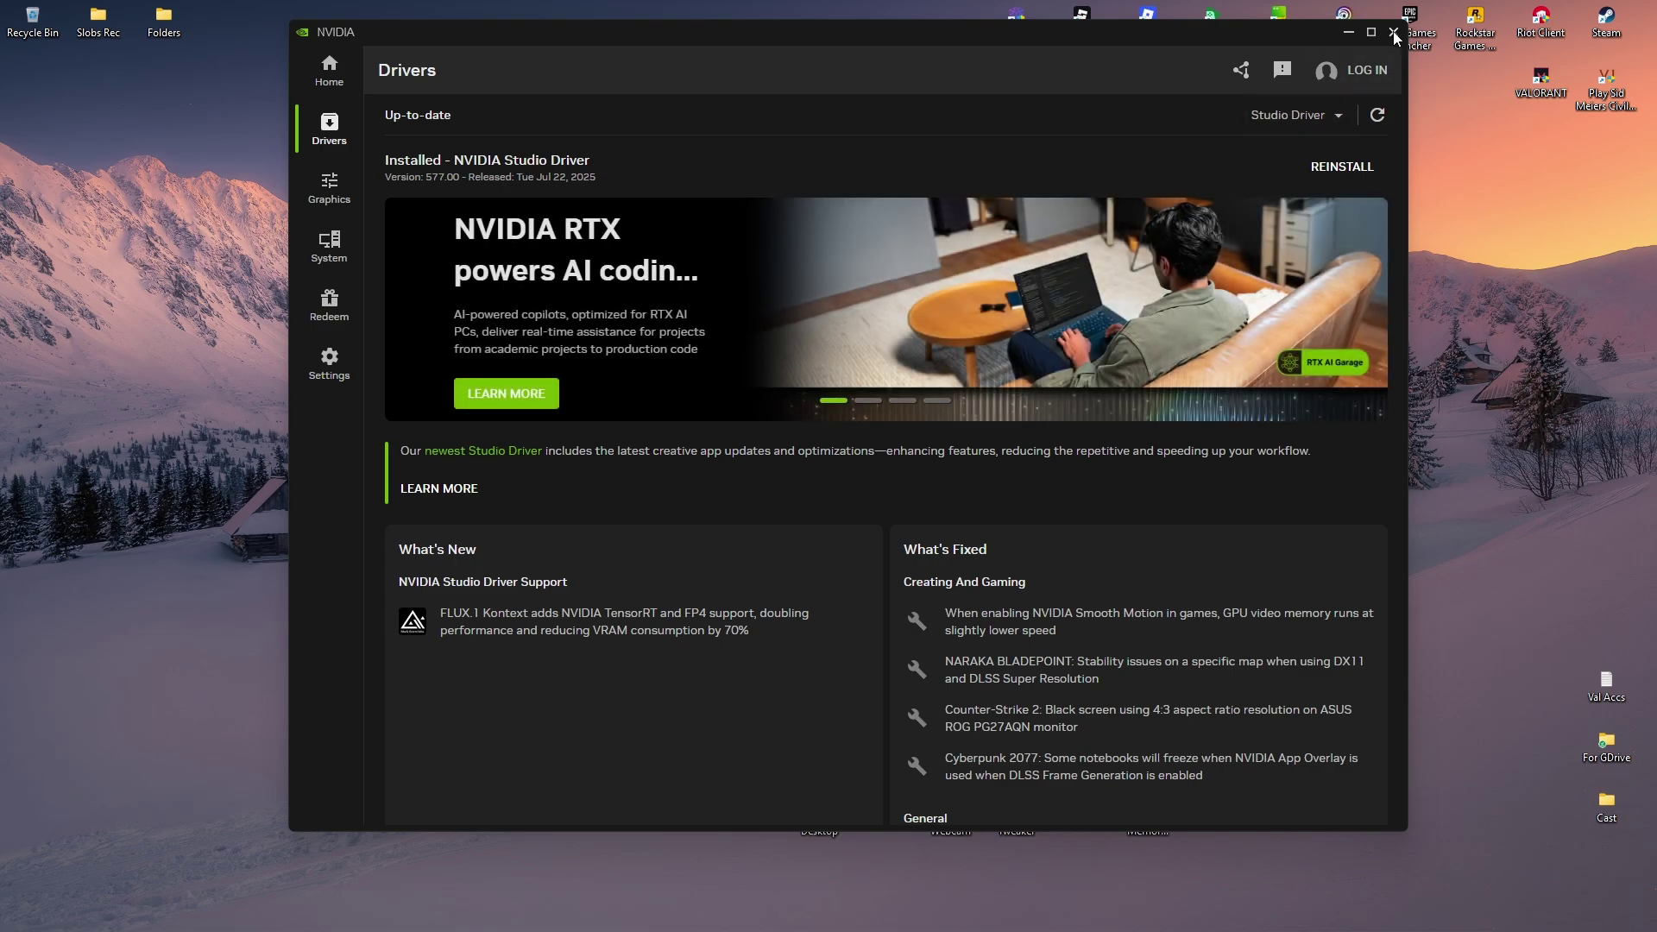
left_click(1392, 31)
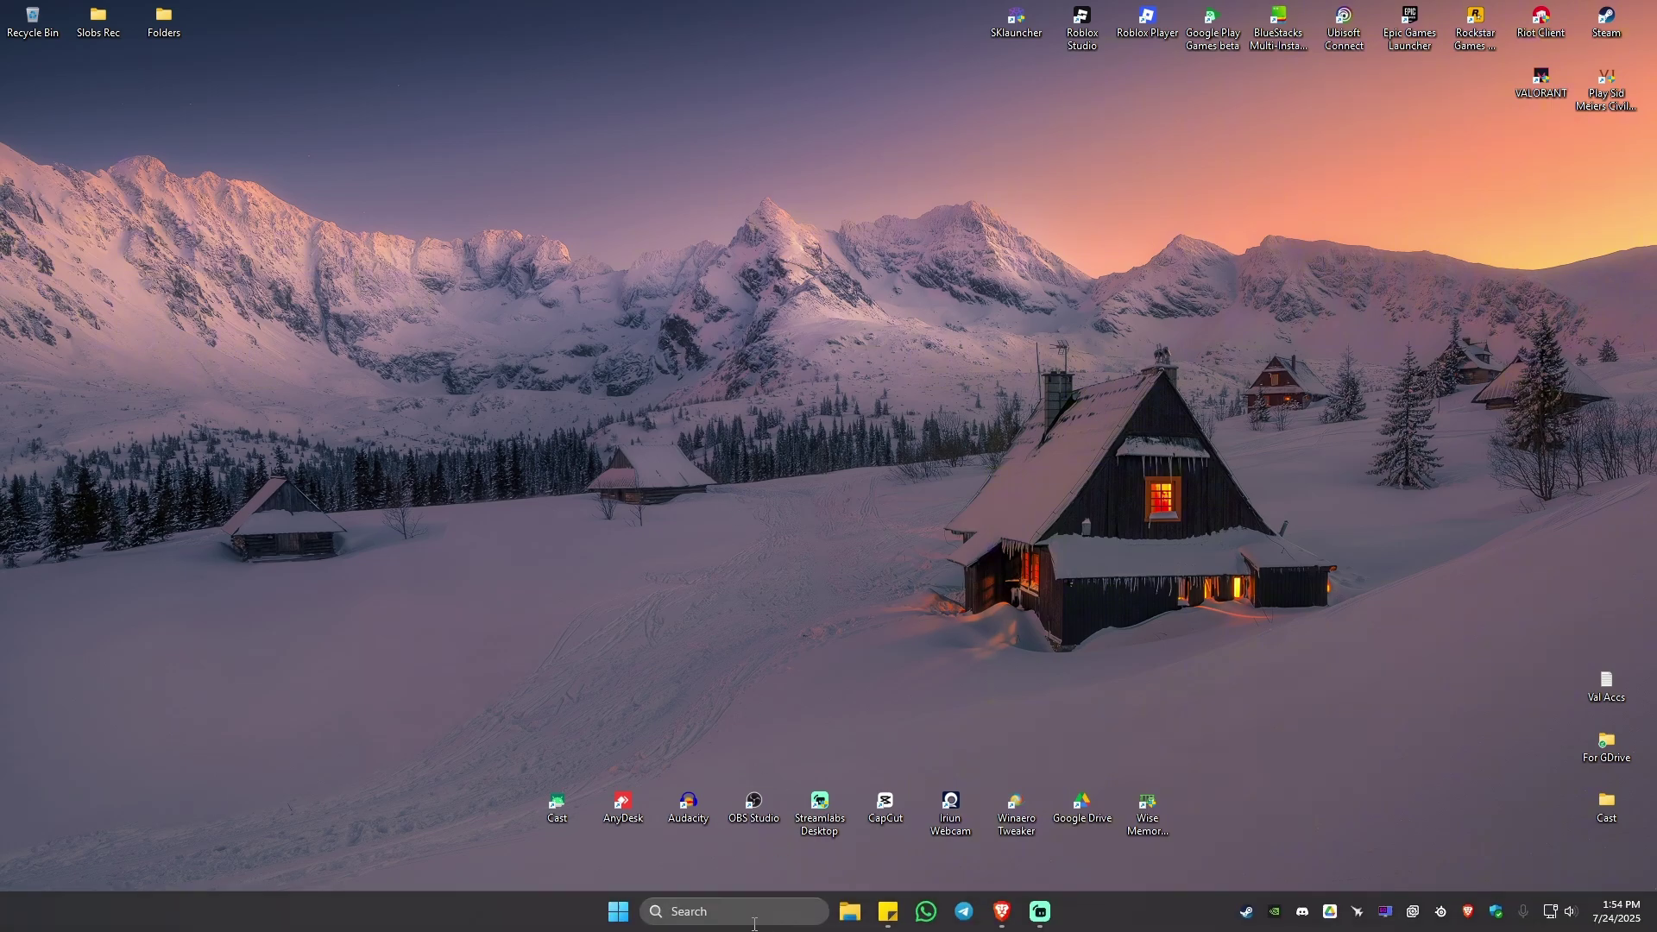
- Open Disk Cleanup by searching 'disk clea' and select drive C:
left_click(716, 911)
type("disk clea")
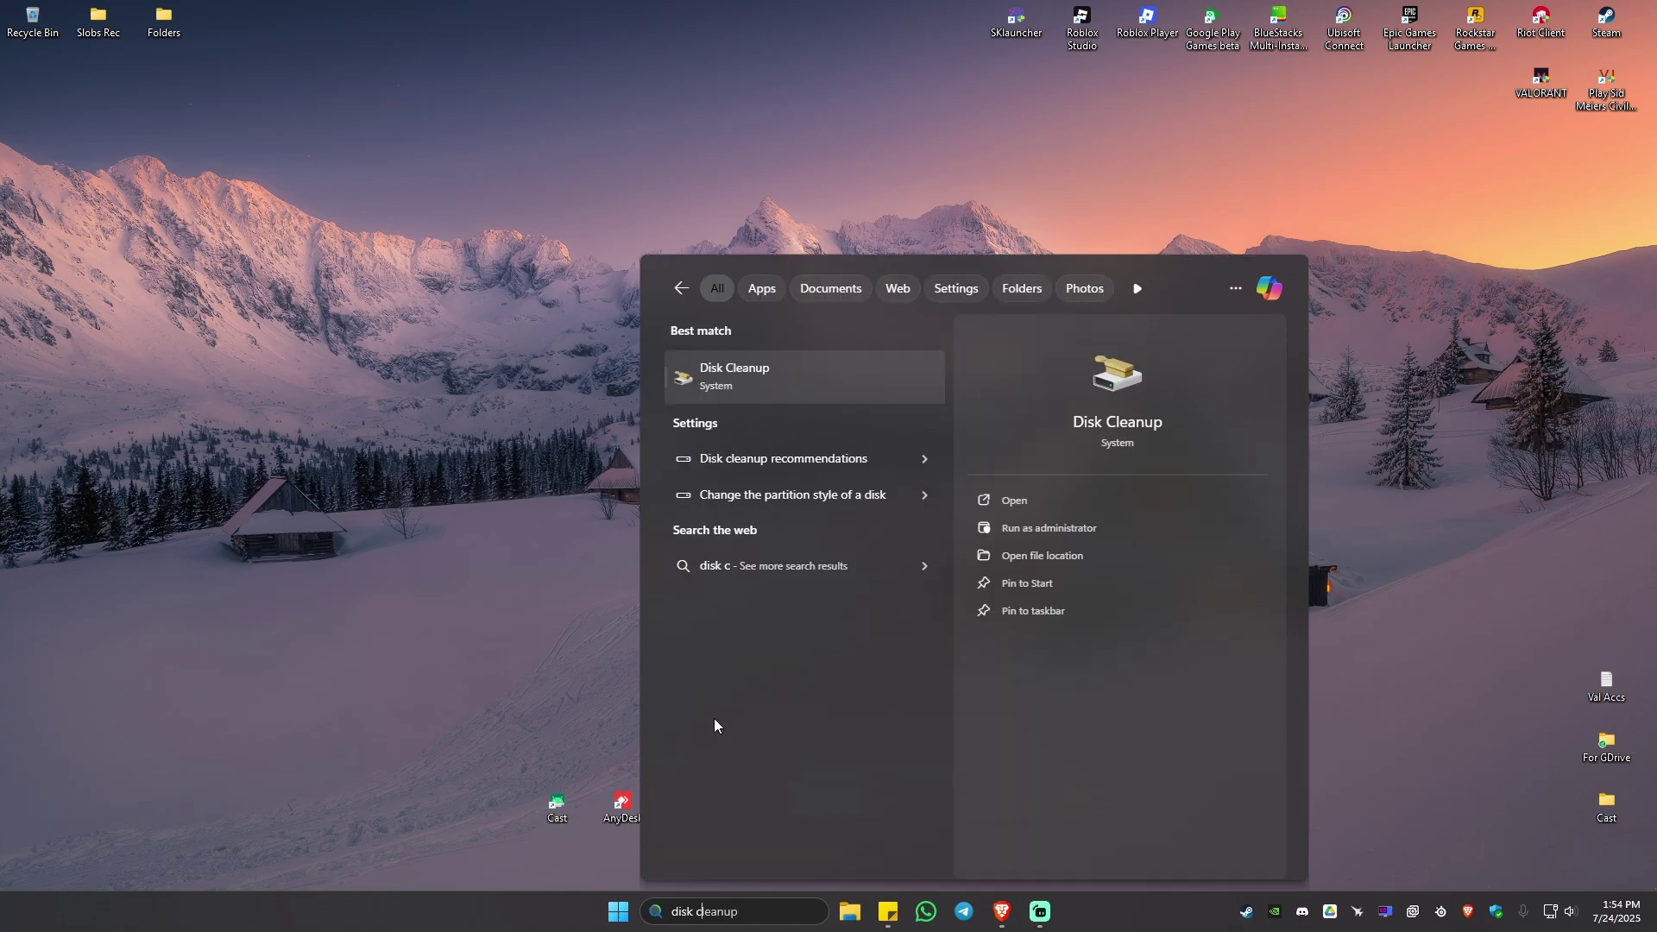
left_click(749, 386)
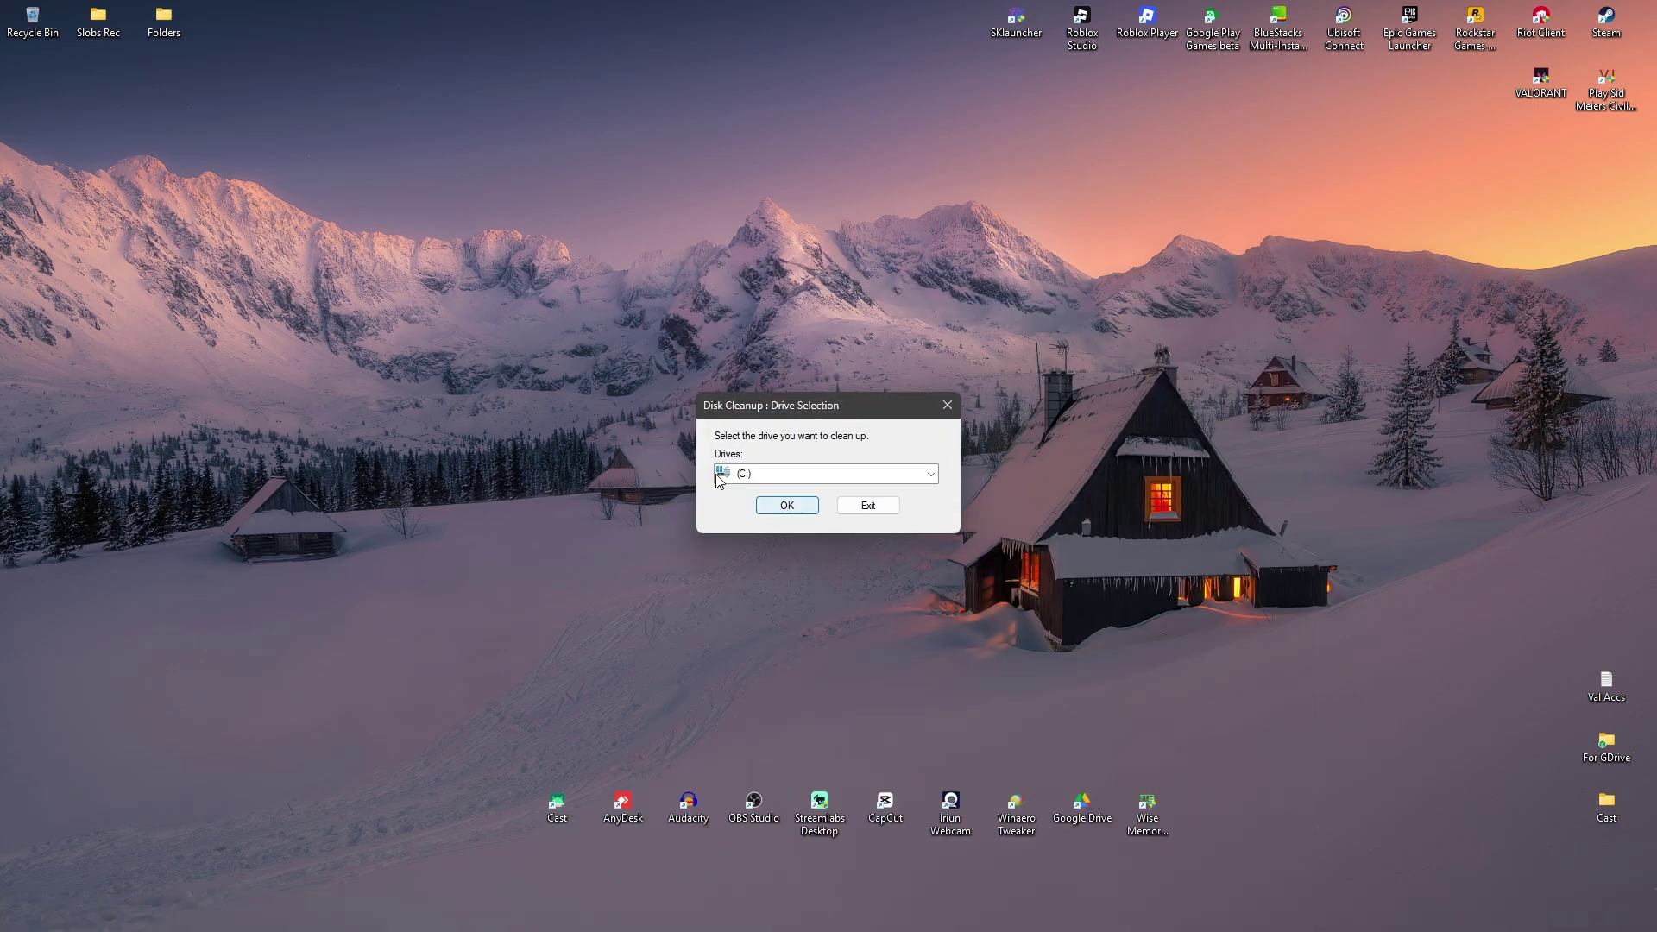
left_click(787, 508)
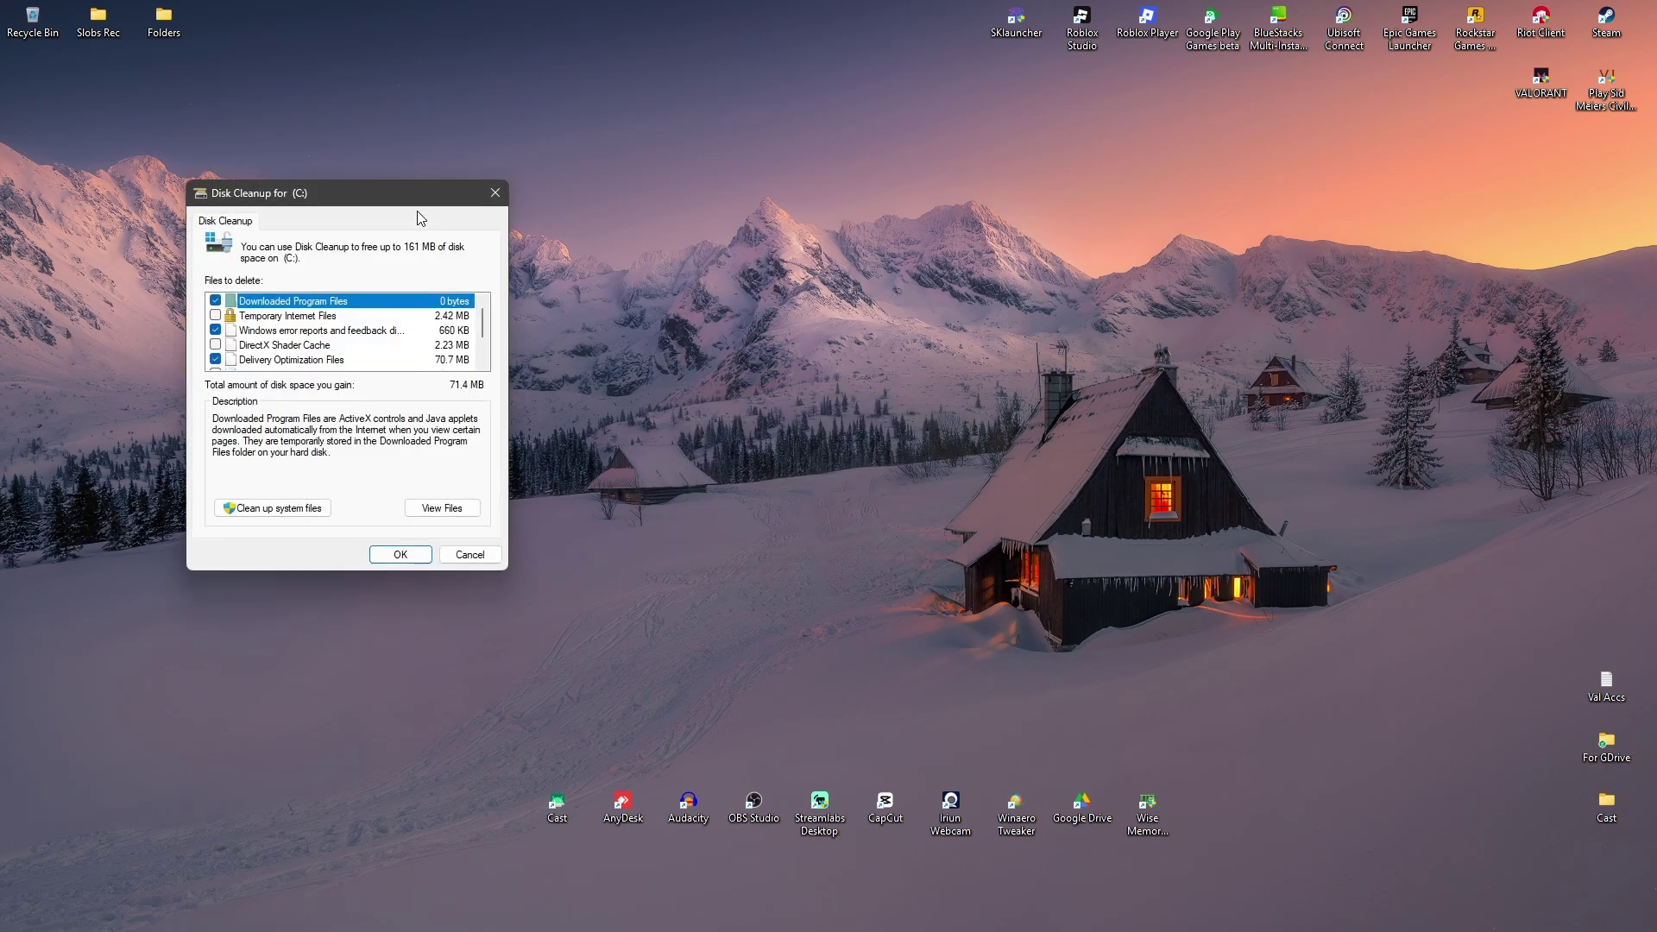
left_click_drag(418, 212, 809, 259)
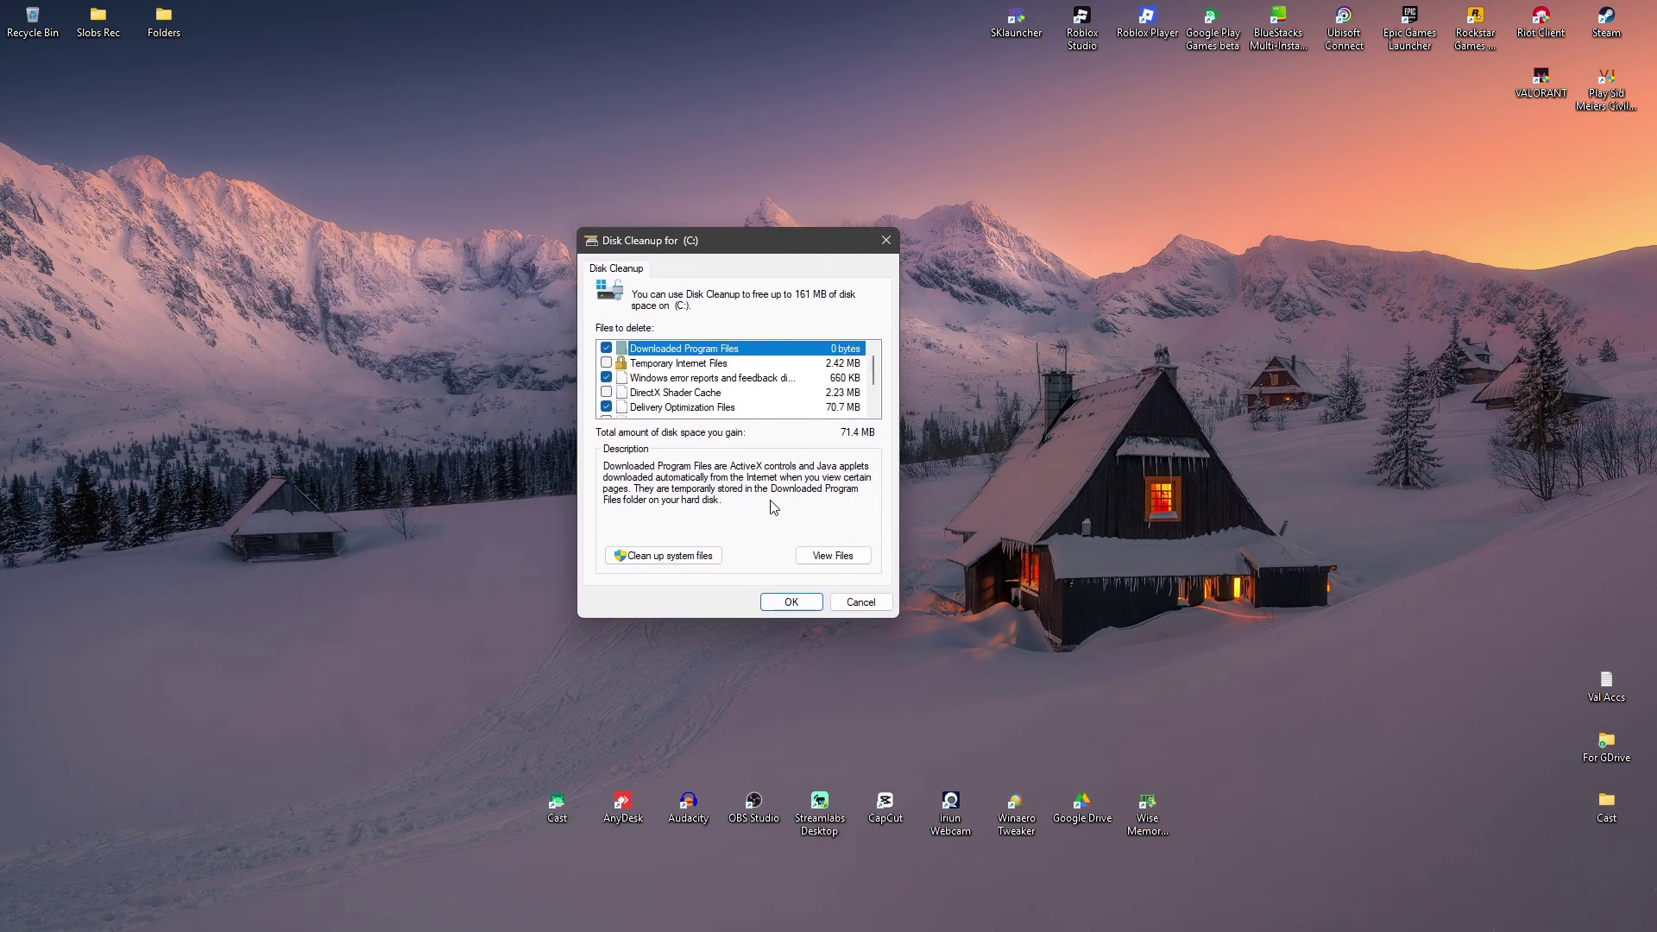
- Rescan C: including system files, tick DirectX Shader Cache, and permanently delete the files
left_click(690, 559)
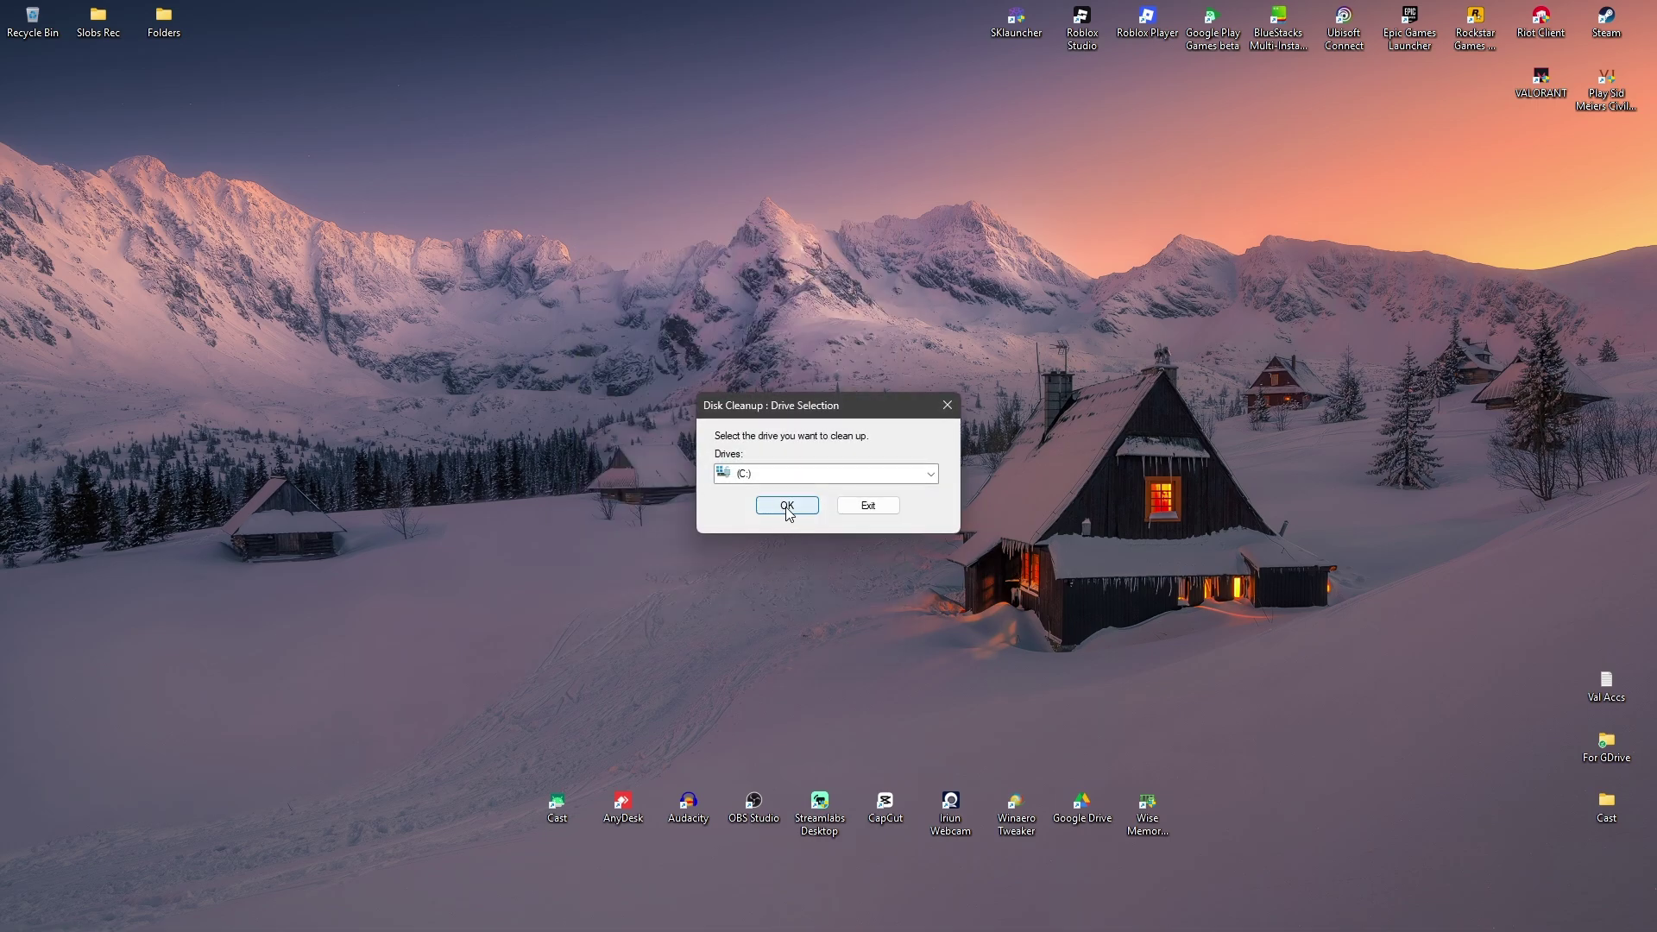
left_click(787, 507)
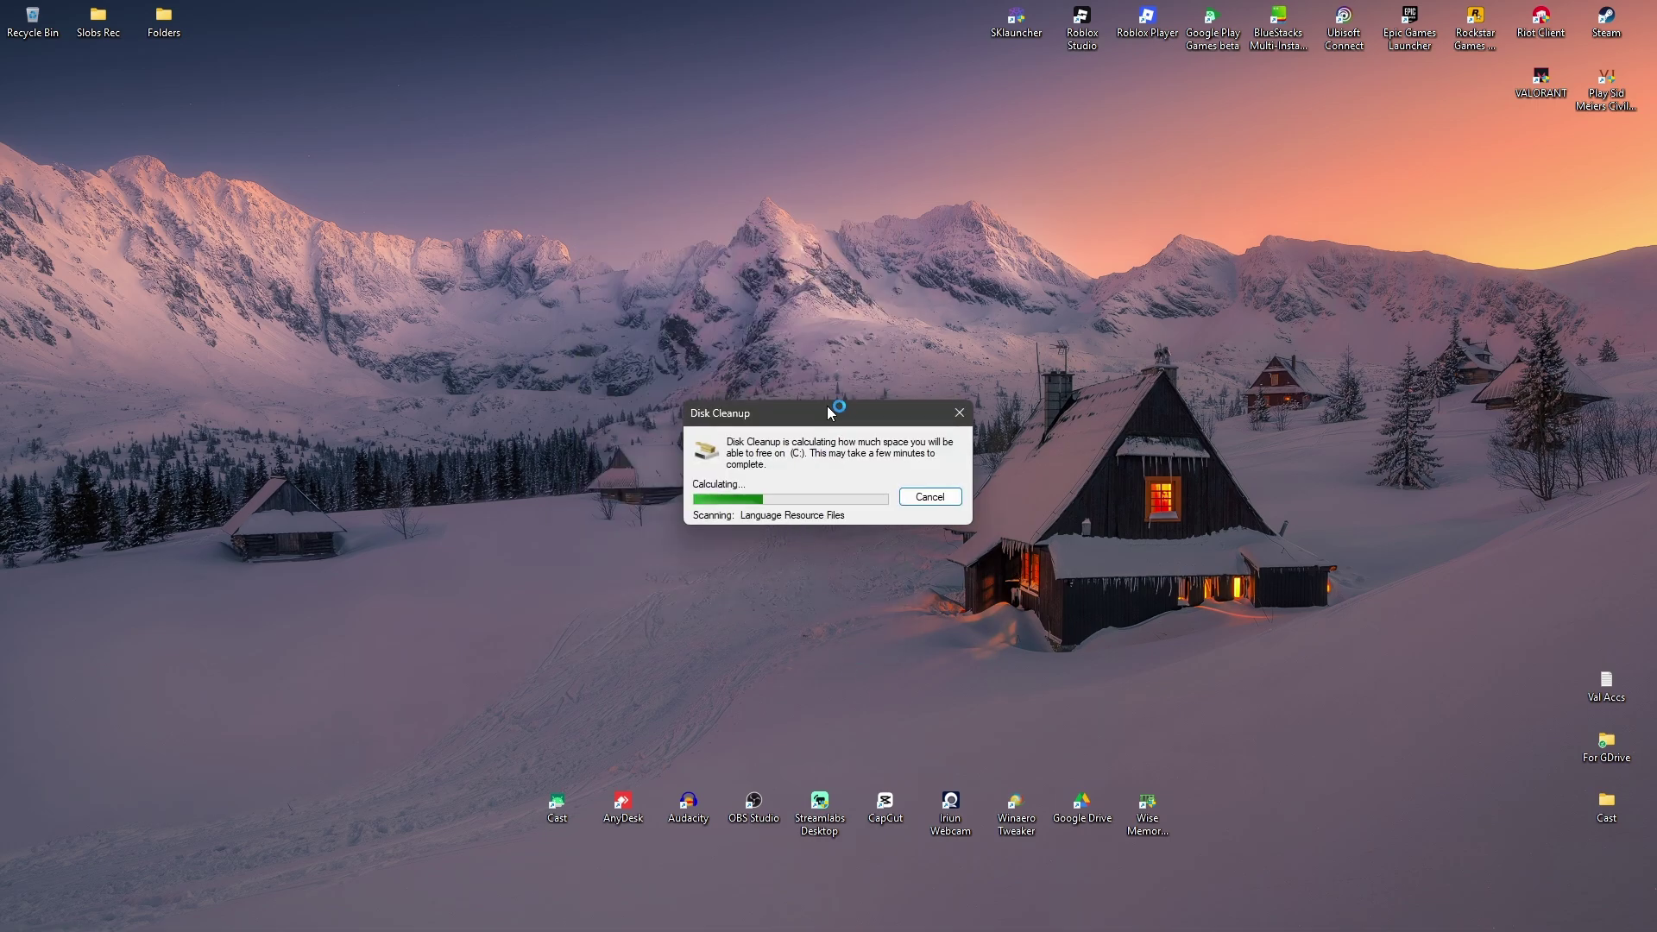
left_click_drag(834, 407, 874, 458)
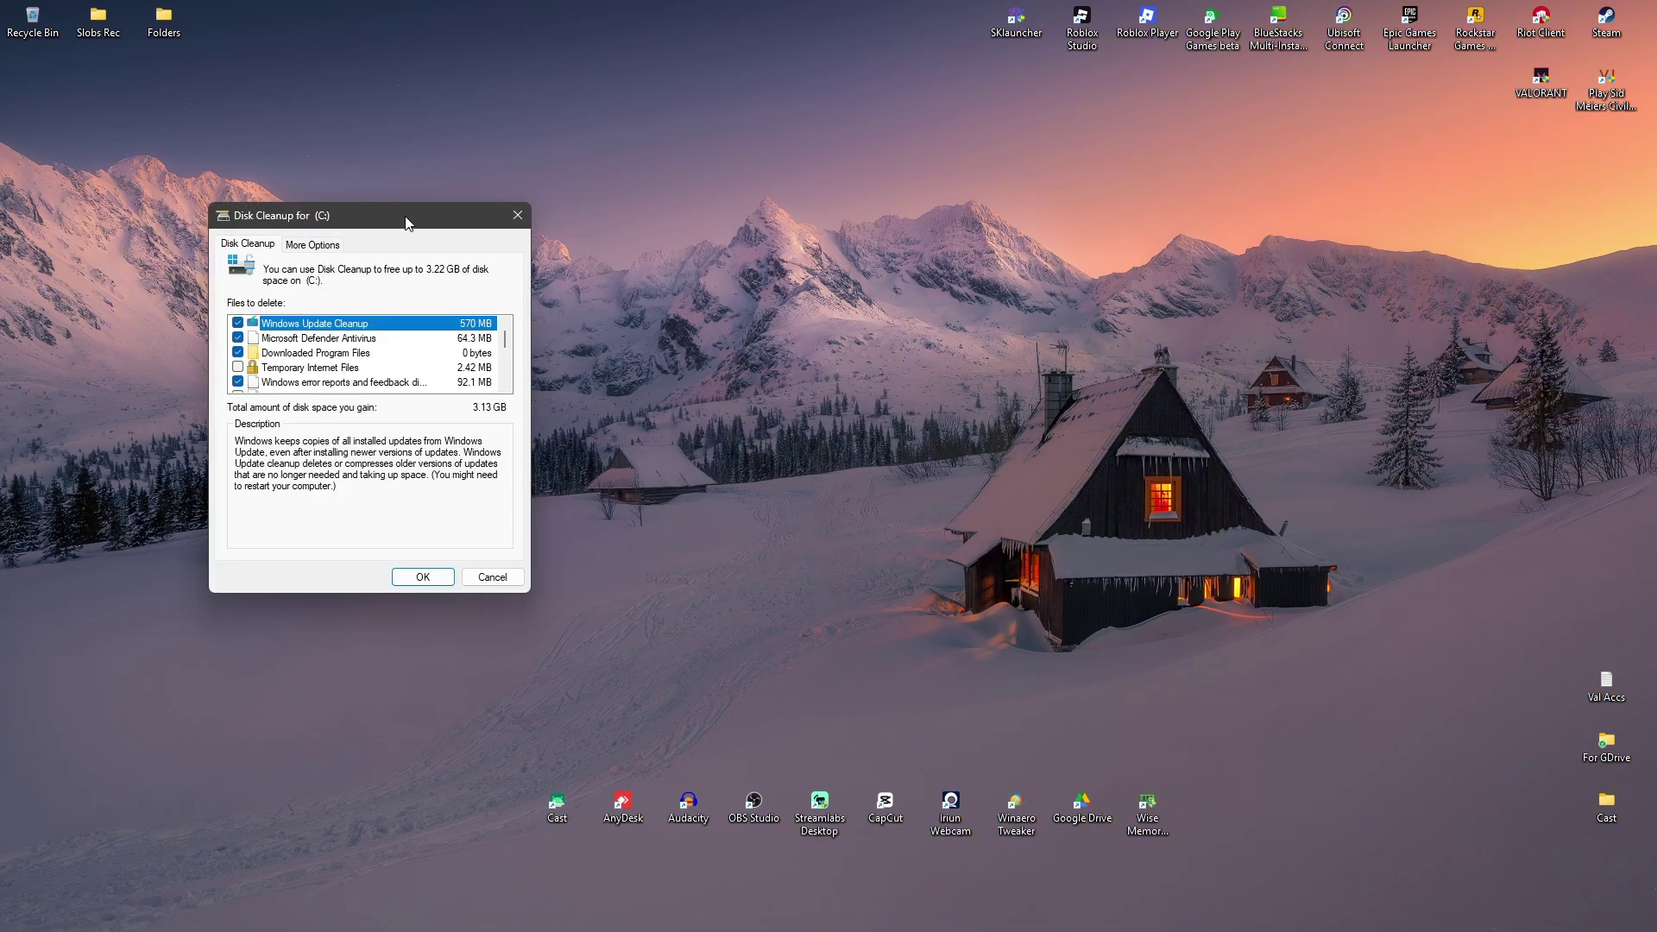
left_click_drag(405, 217, 742, 264)
left_click_drag(842, 392, 842, 400)
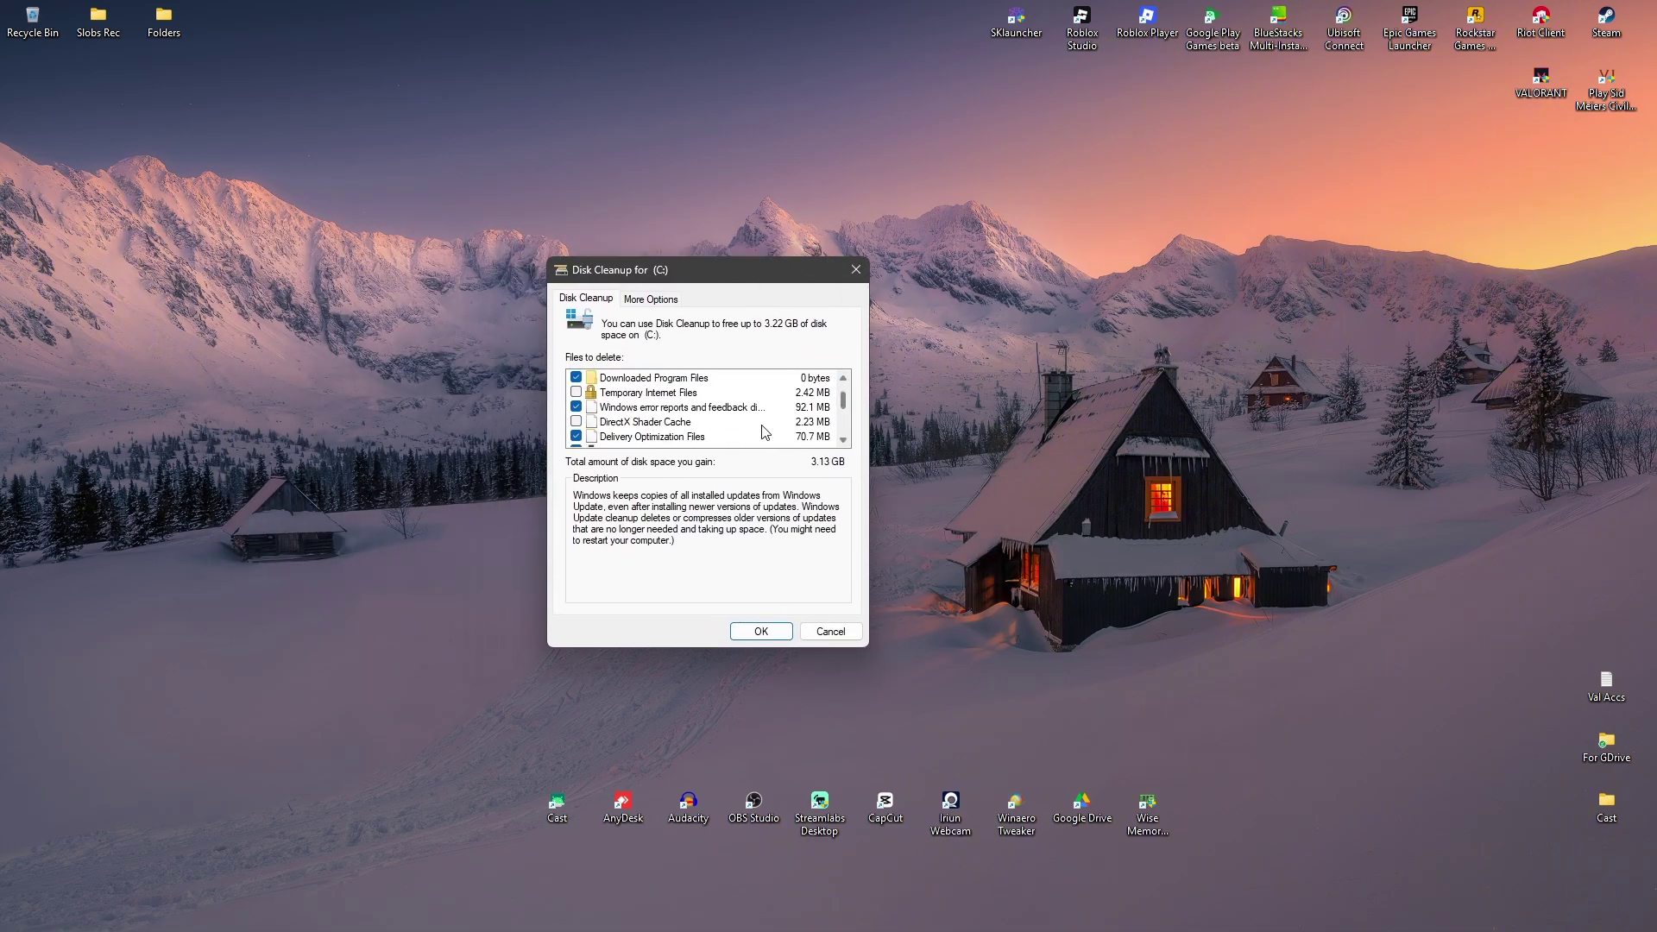
left_click(577, 422)
left_click(761, 632)
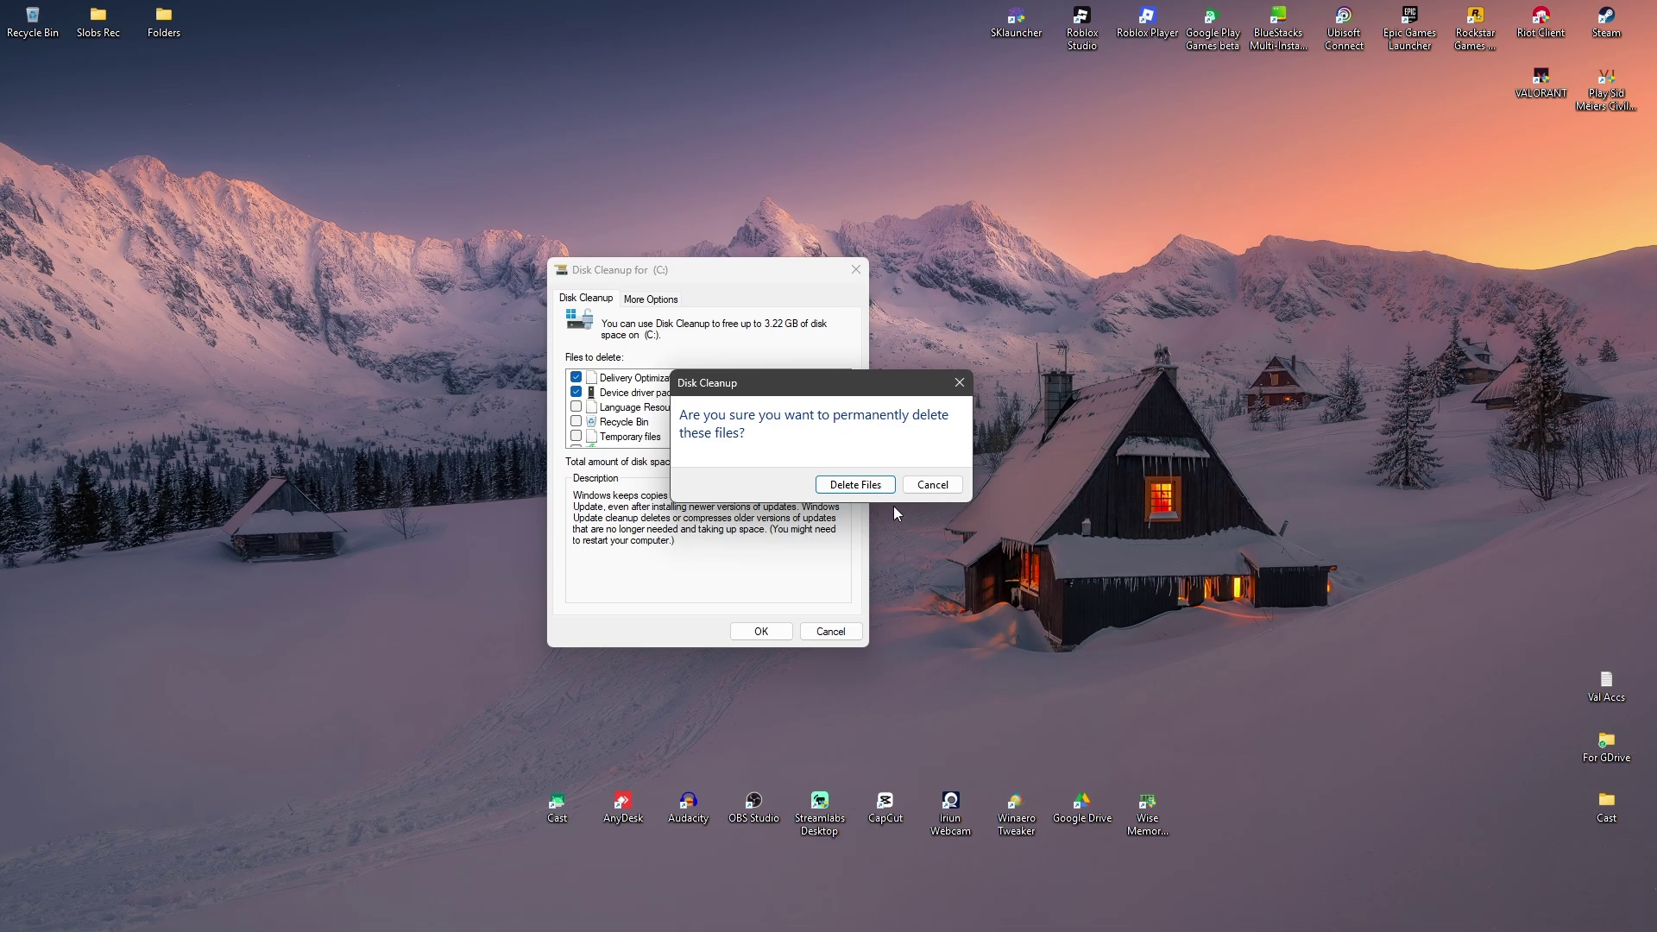
left_click(852, 488)
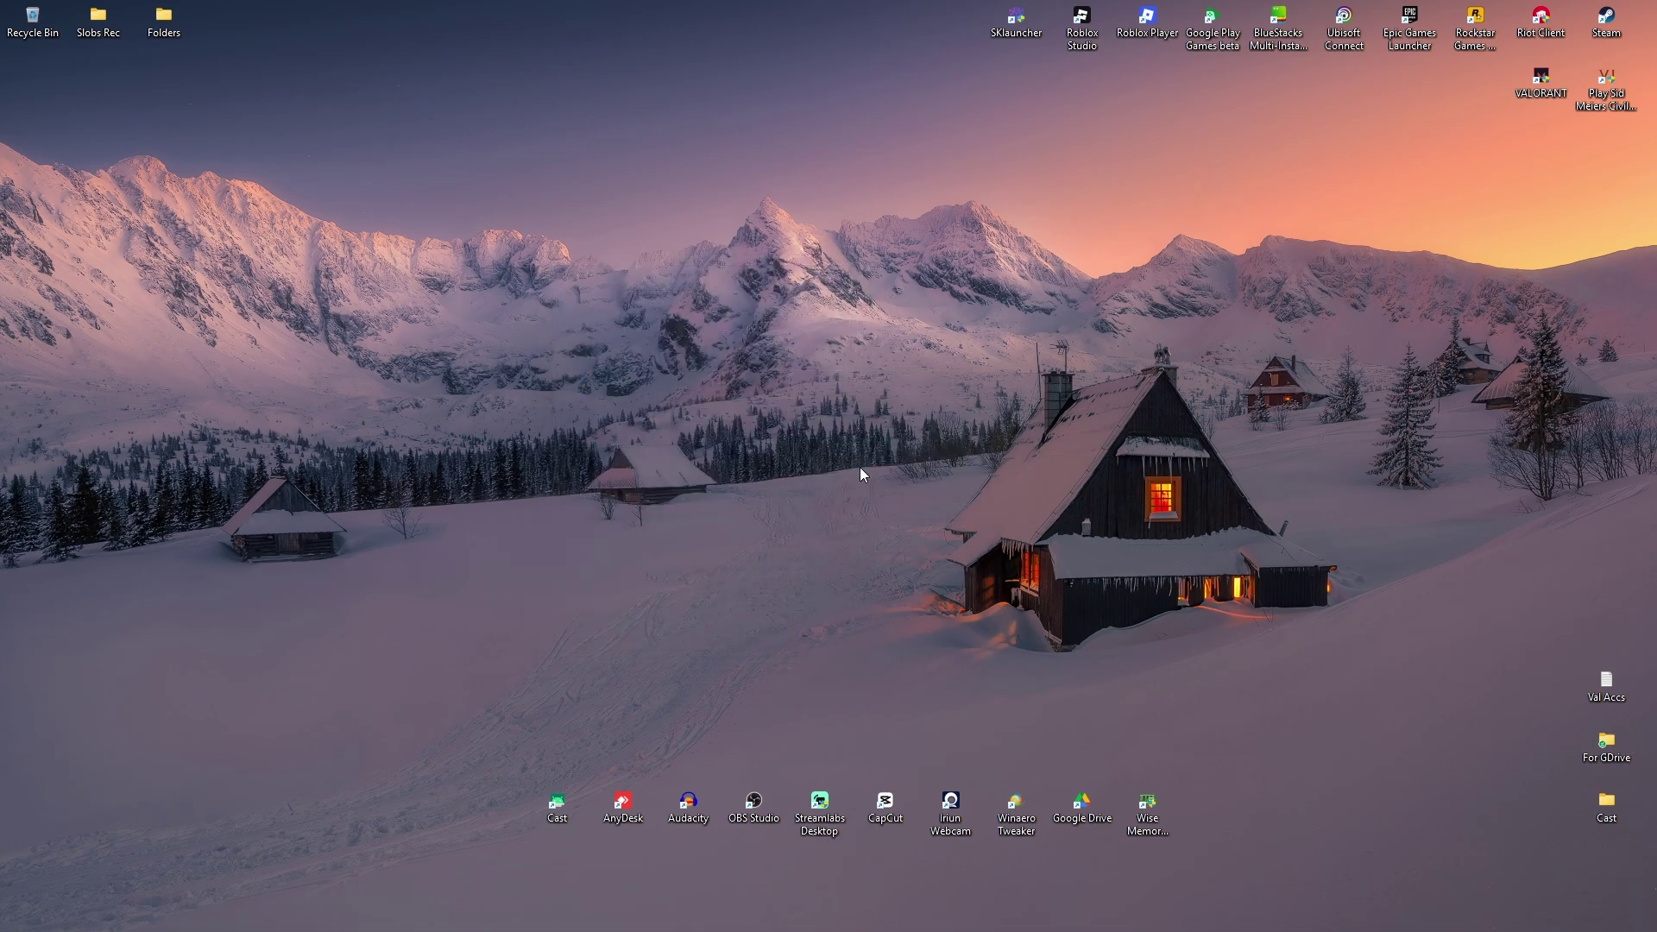
- Open NVIDIA Control Panel from the desktop's full context menu
right_click(826, 445)
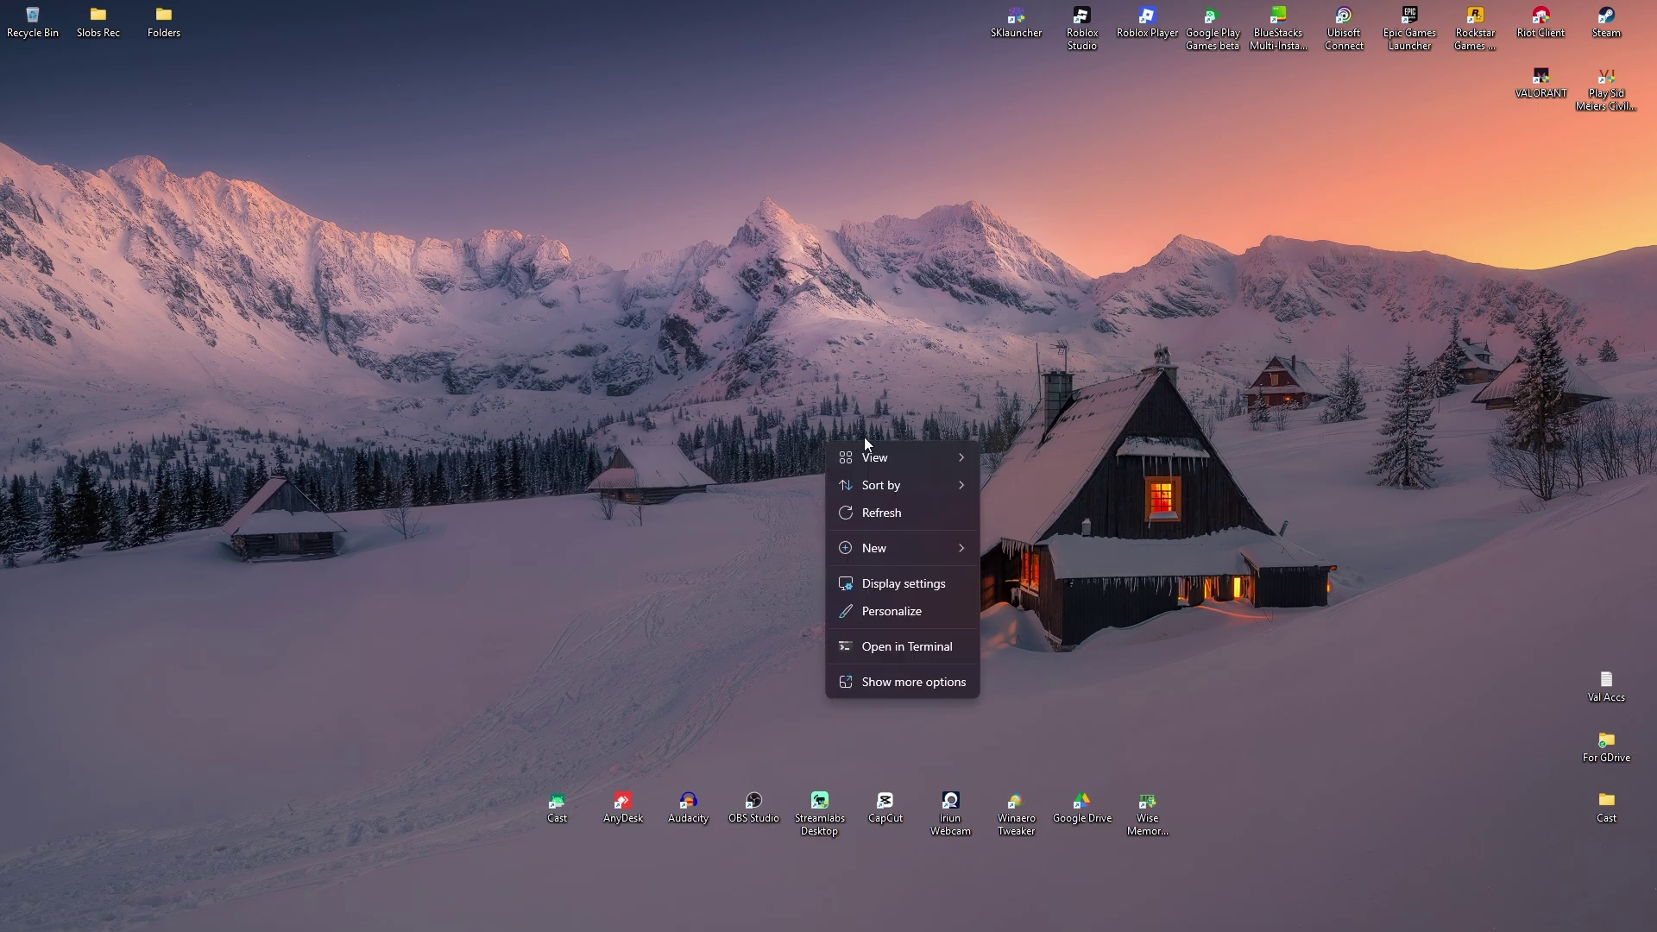
left_click(902, 685)
left_click(910, 574)
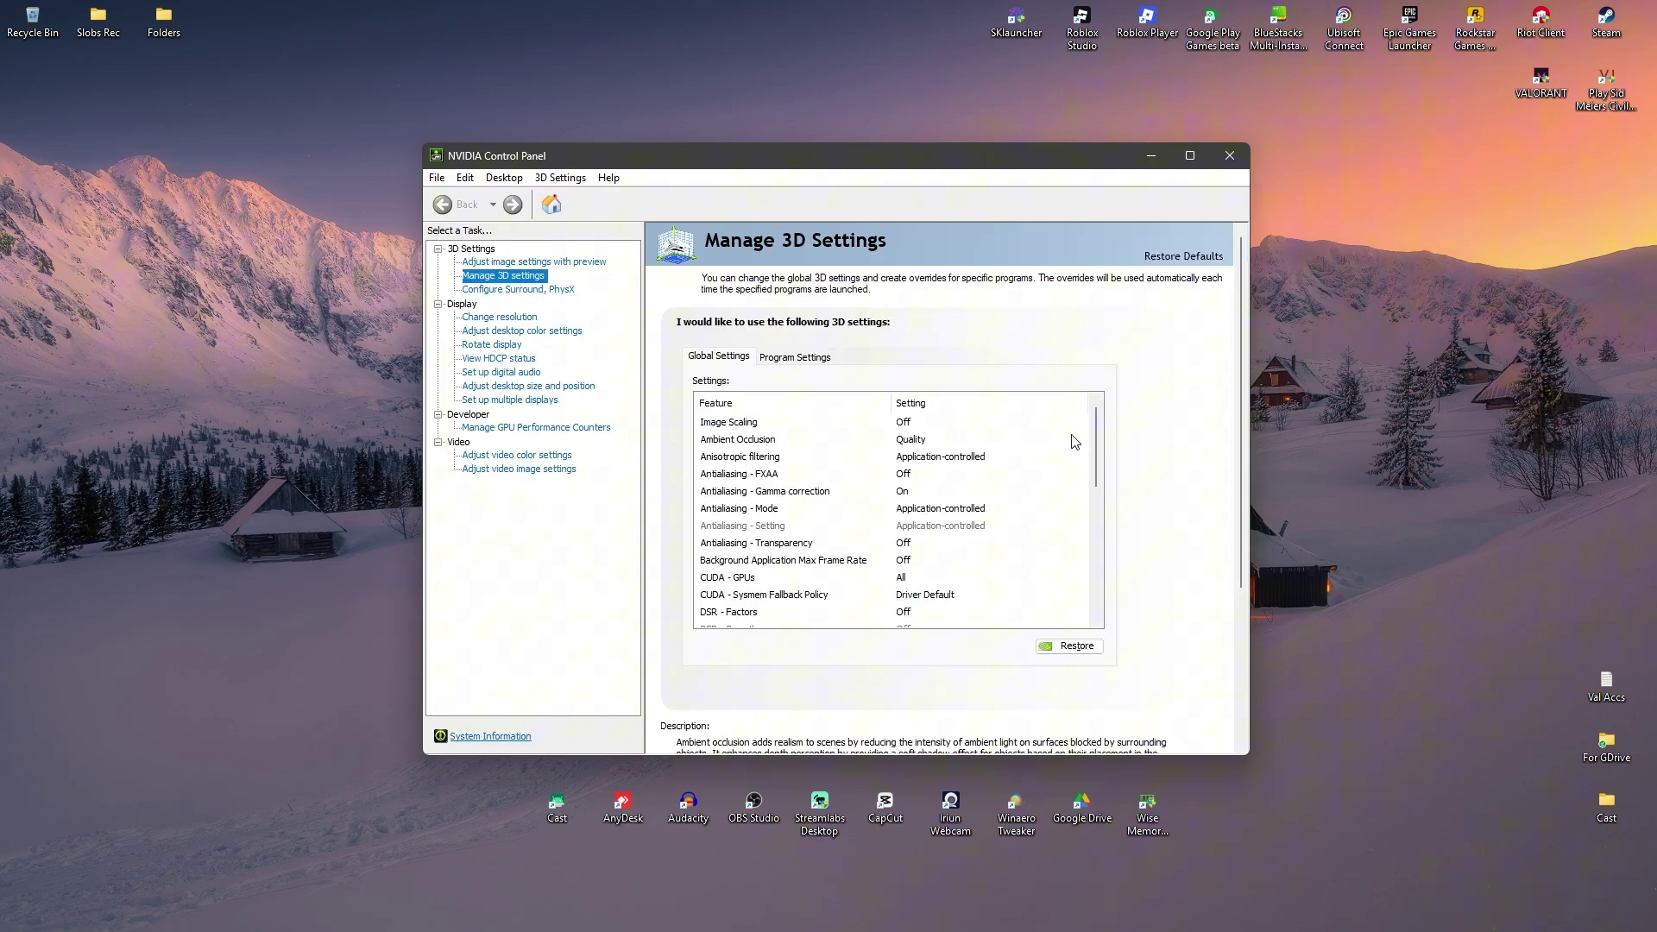
left_click_drag(1098, 446, 1093, 552)
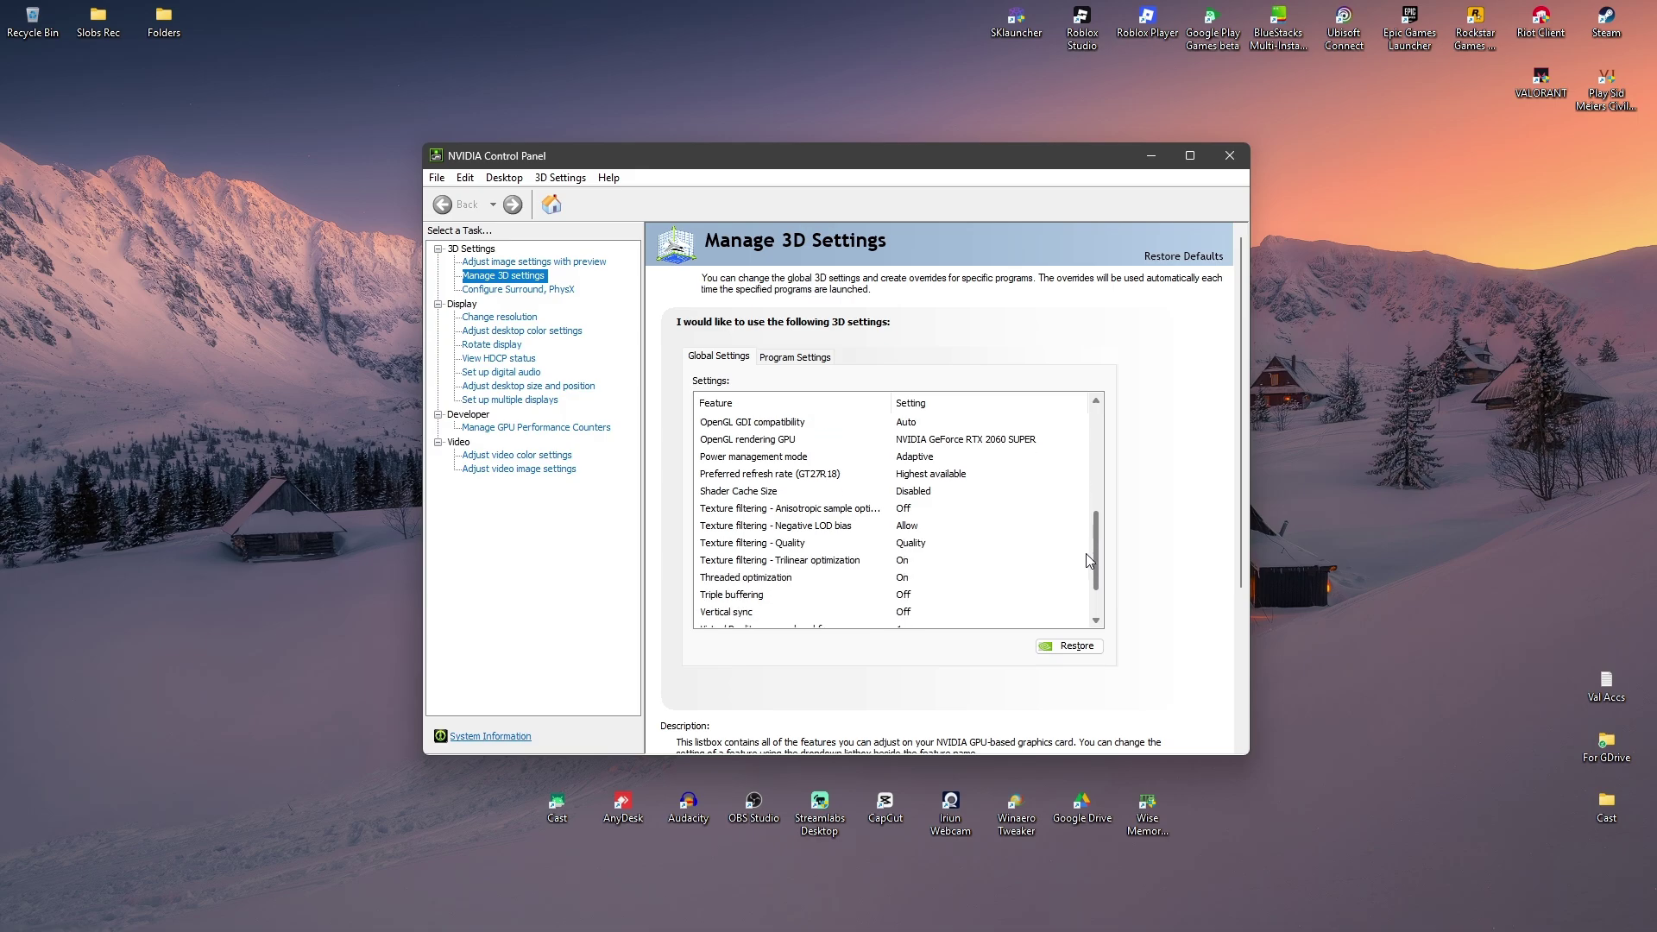
- Set global Shader Cache Size to 10 GB, apply it, and close the panel
left_click(753, 492)
left_click(928, 493)
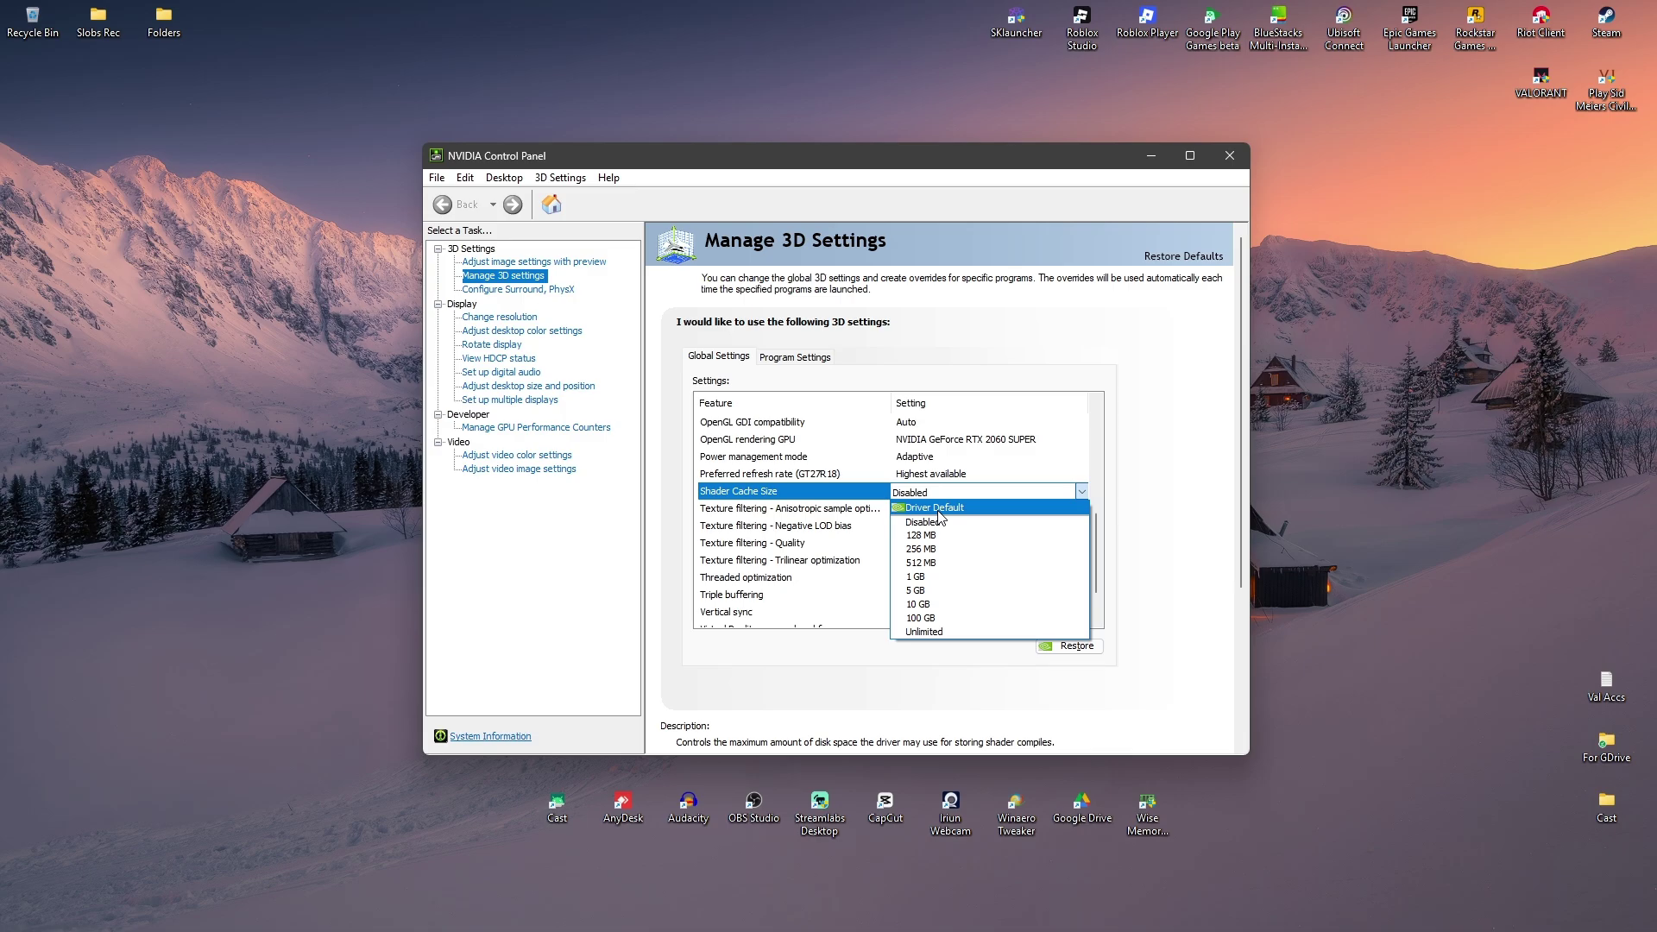
left_click(919, 604)
scroll(921, 610, "up", 5)
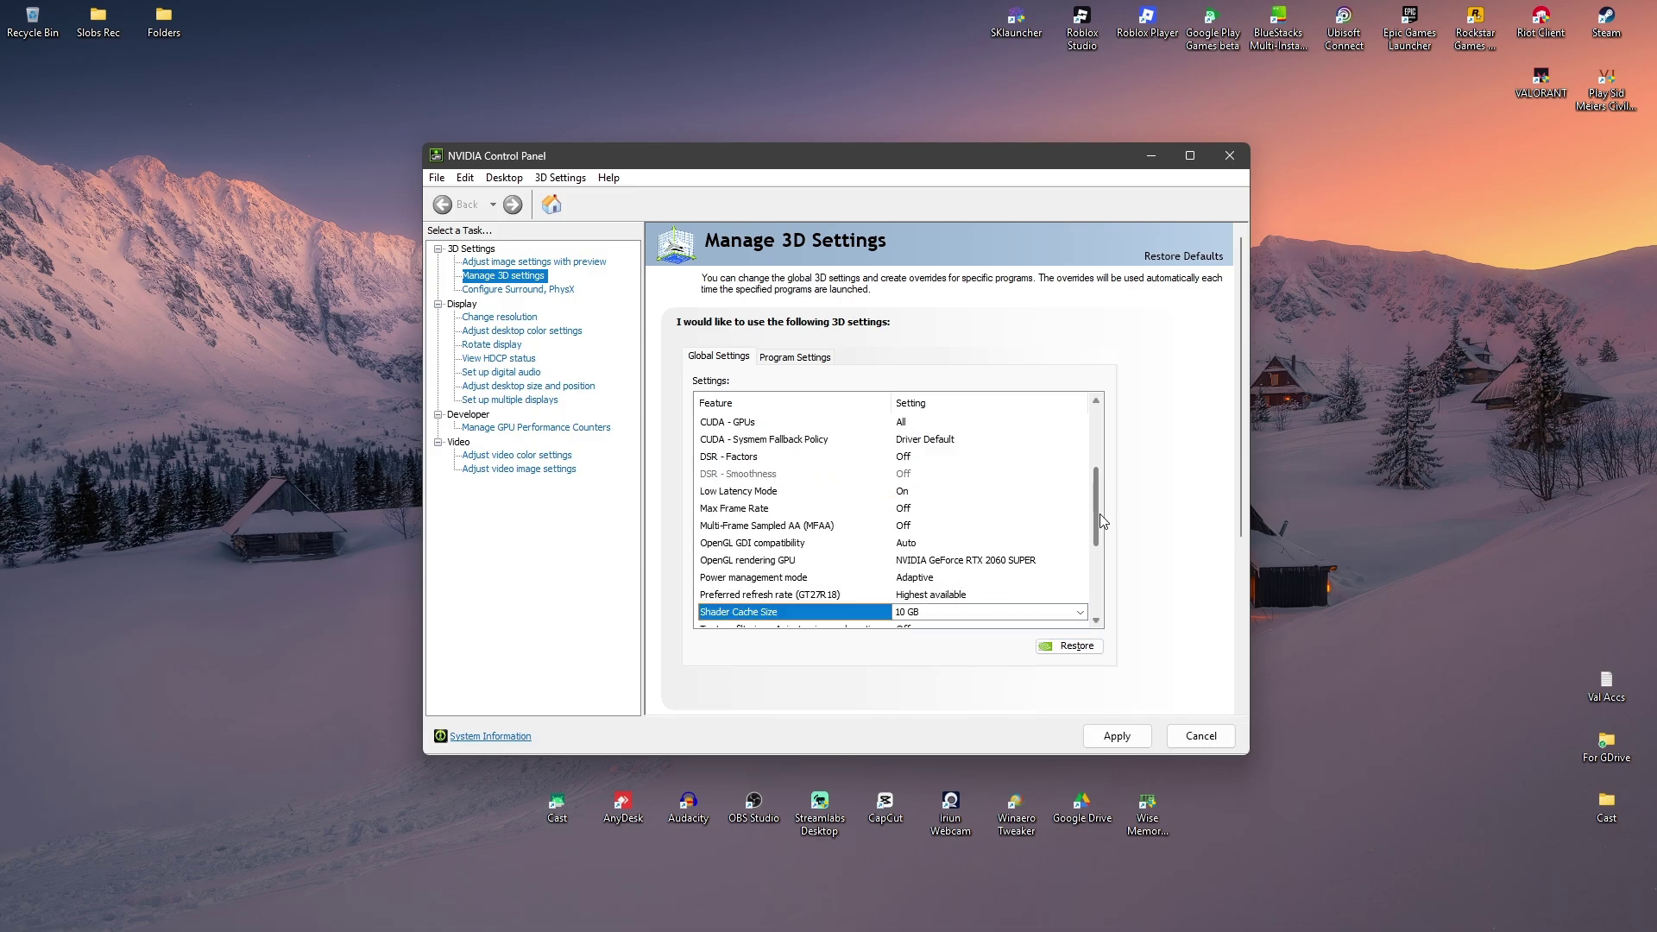
left_click_drag(1097, 520, 1094, 549)
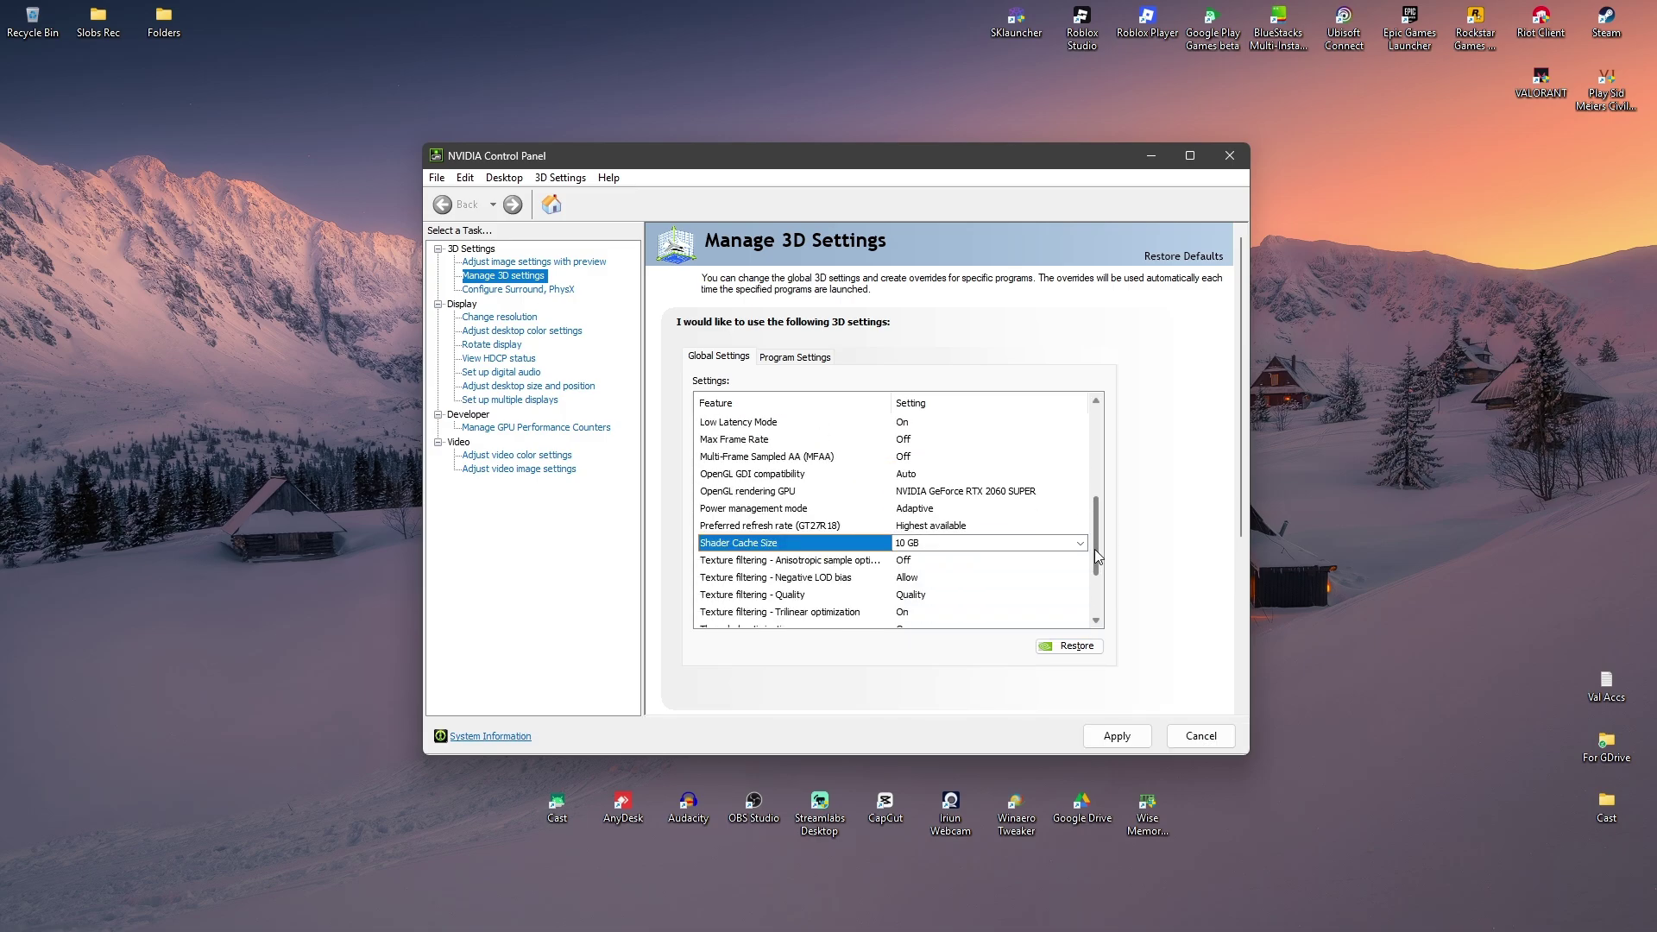
left_click(1113, 736)
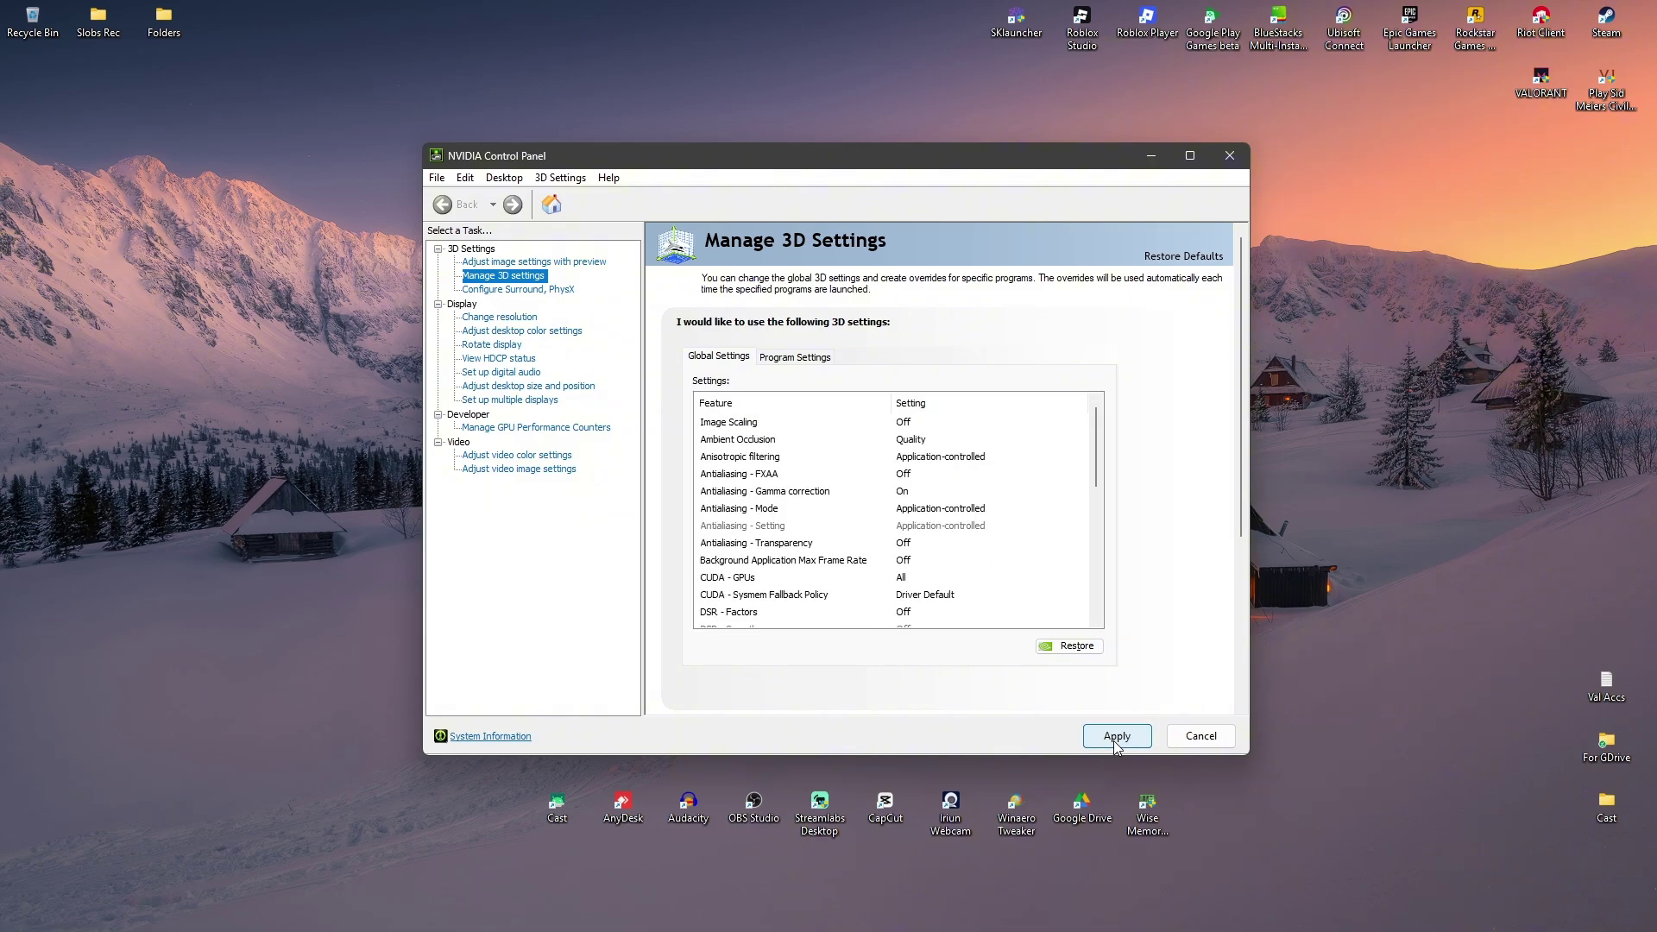
left_click(1229, 157)
- Restart Windows from the Start menu power options
left_click(618, 911)
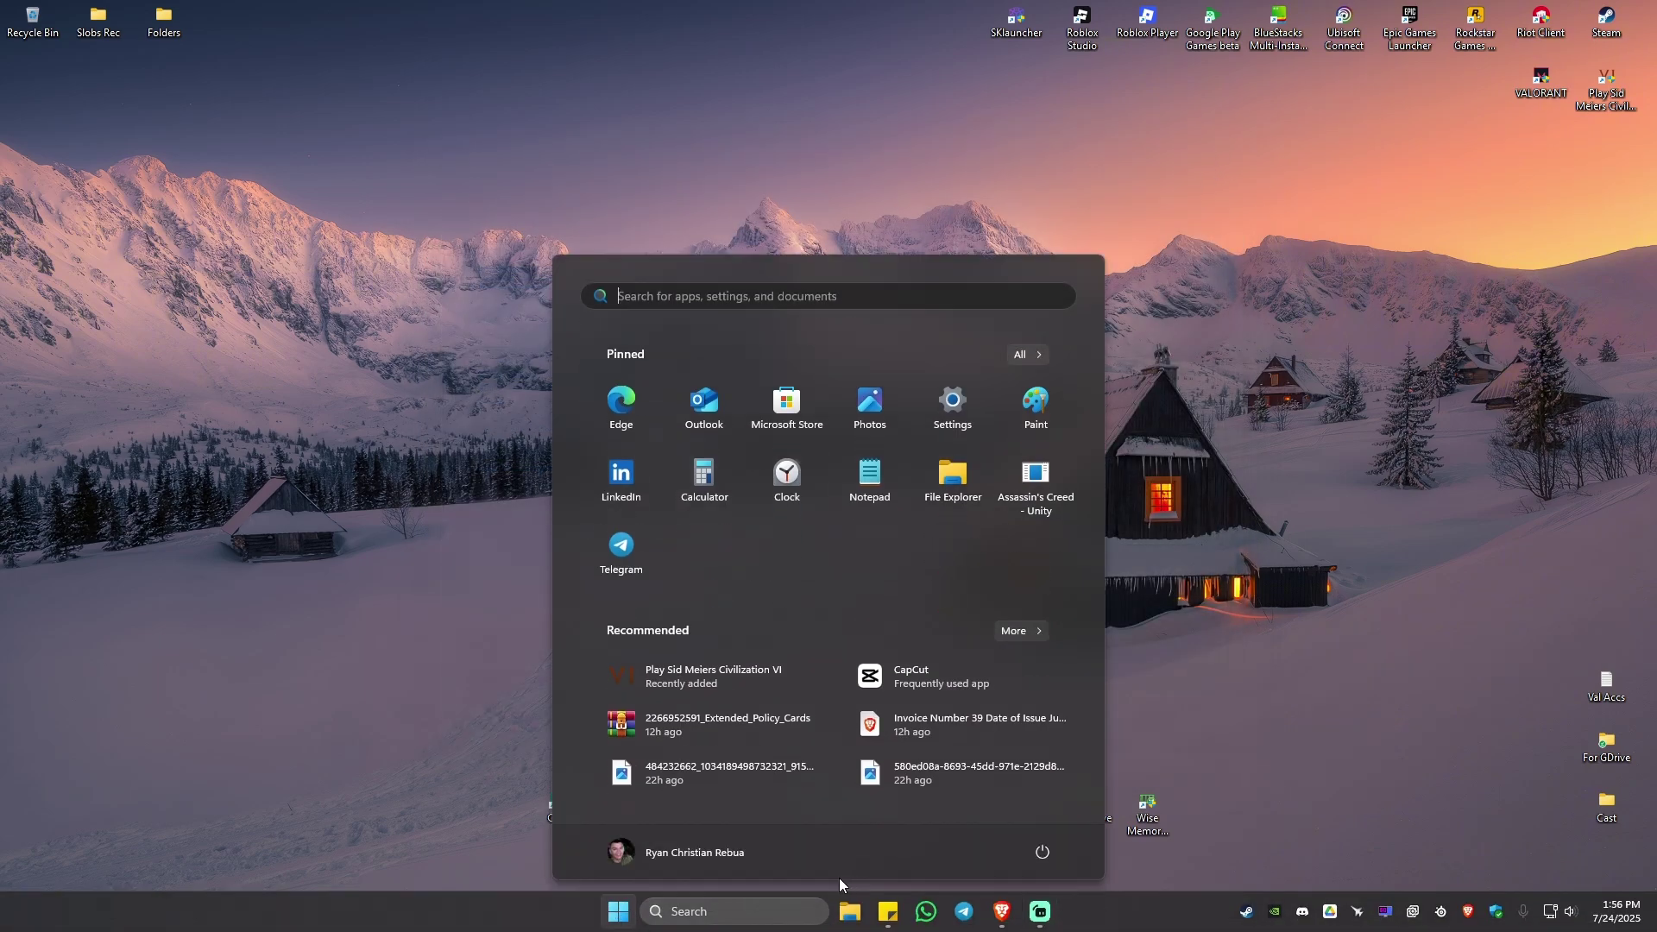
left_click(1046, 839)
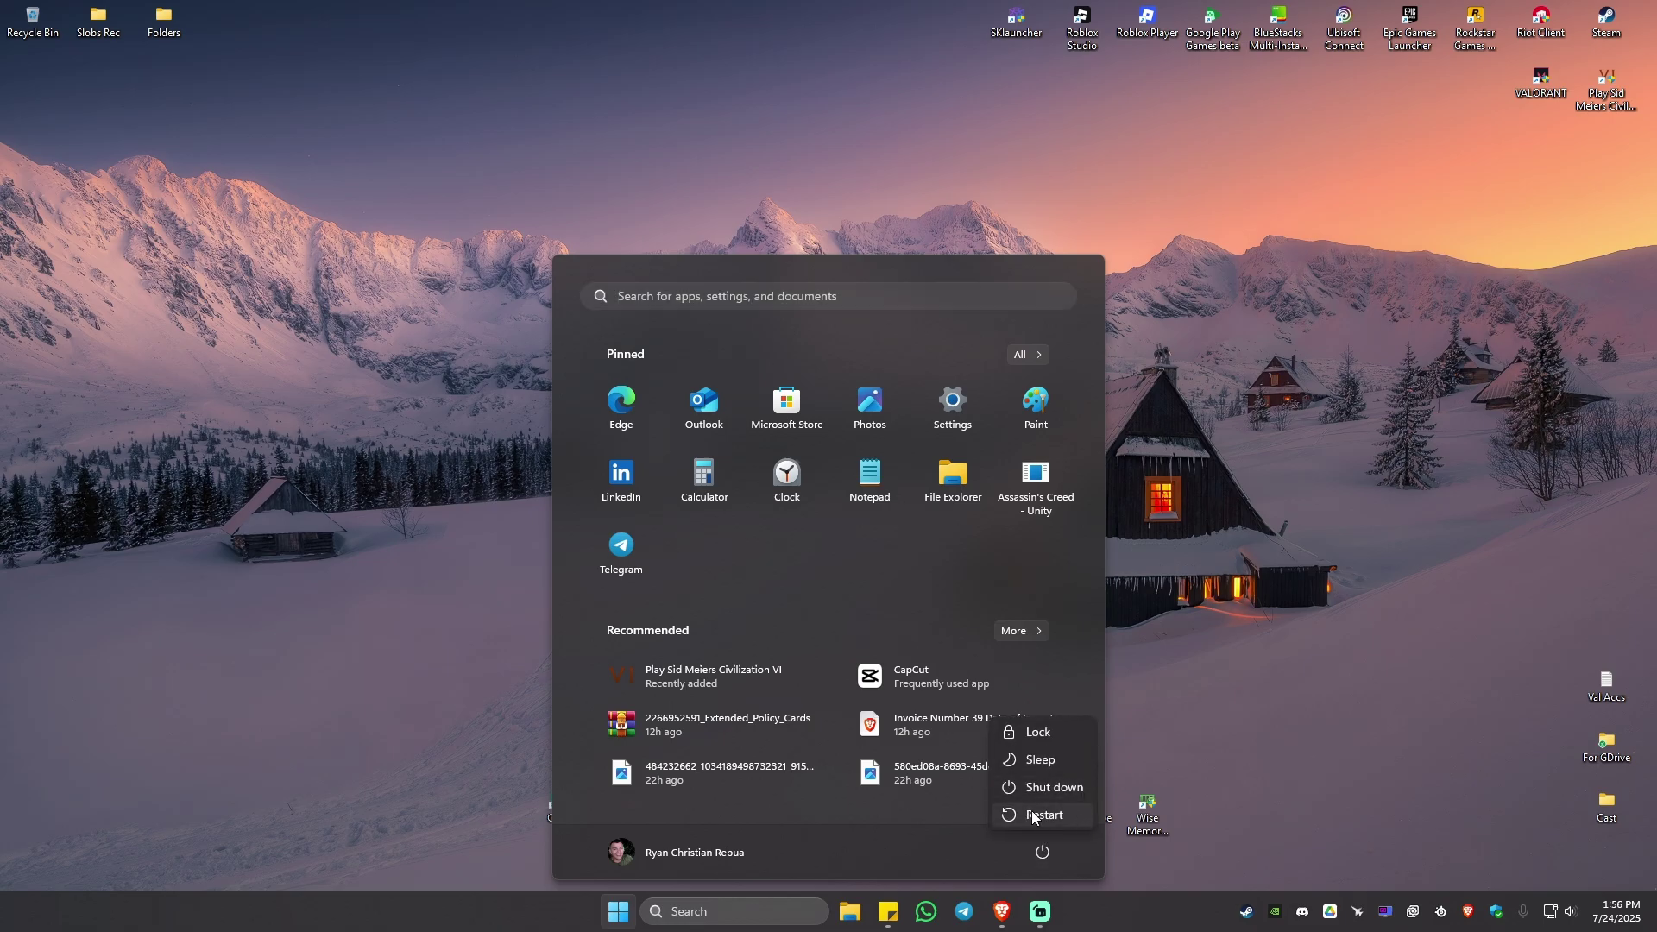
left_click(1066, 816)
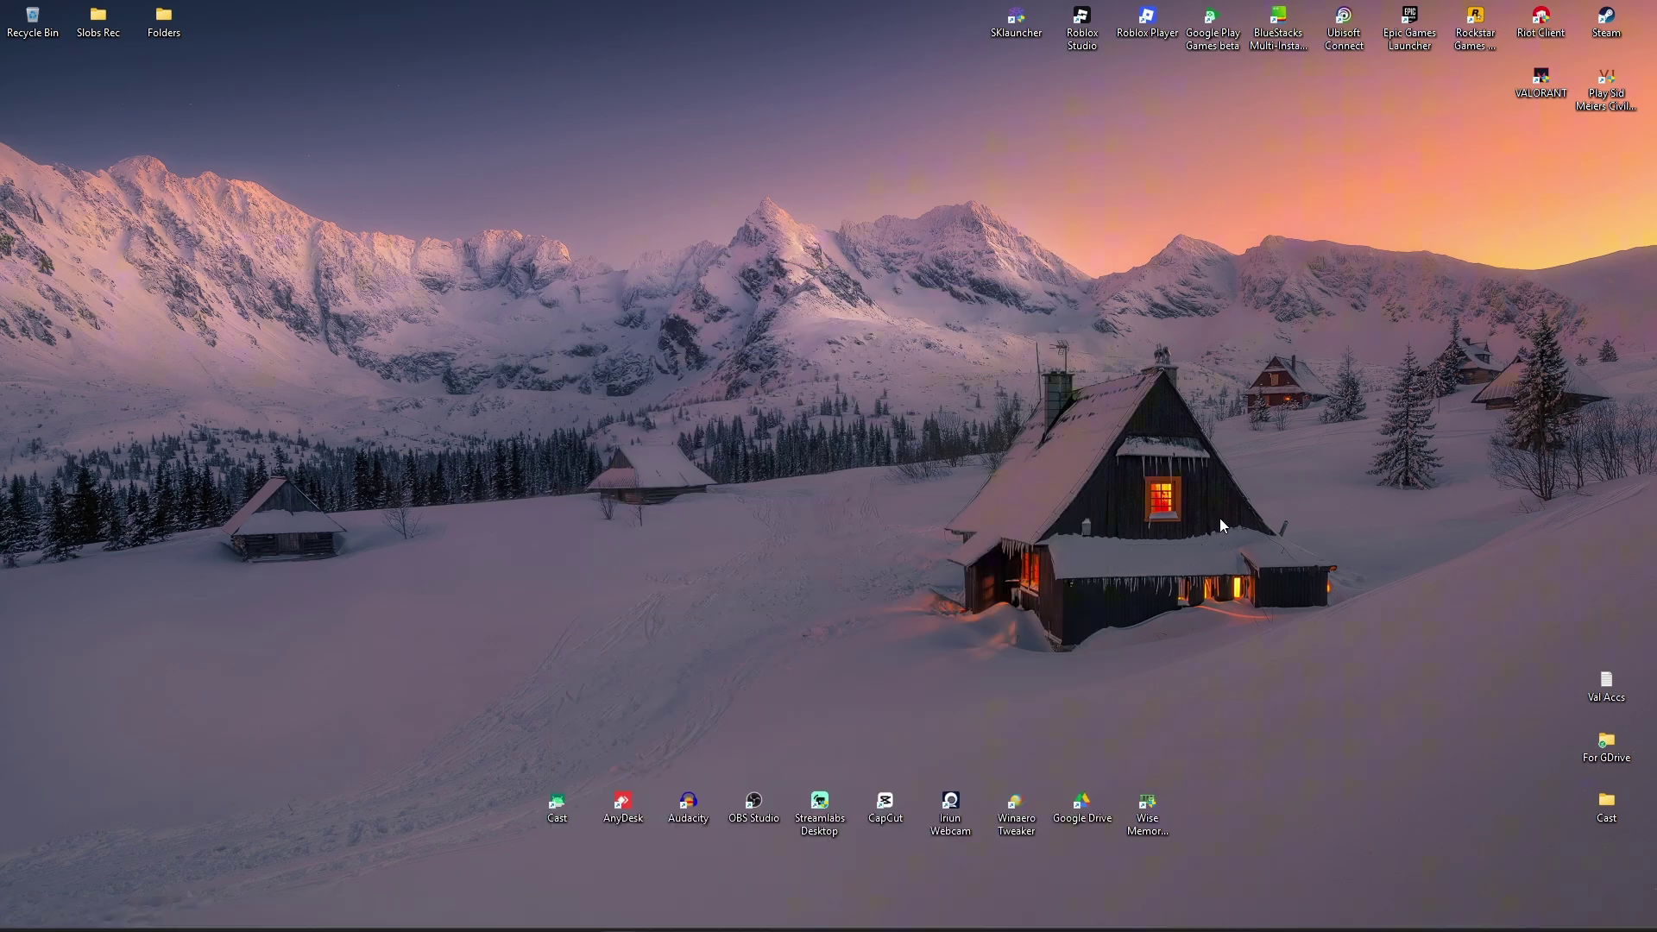